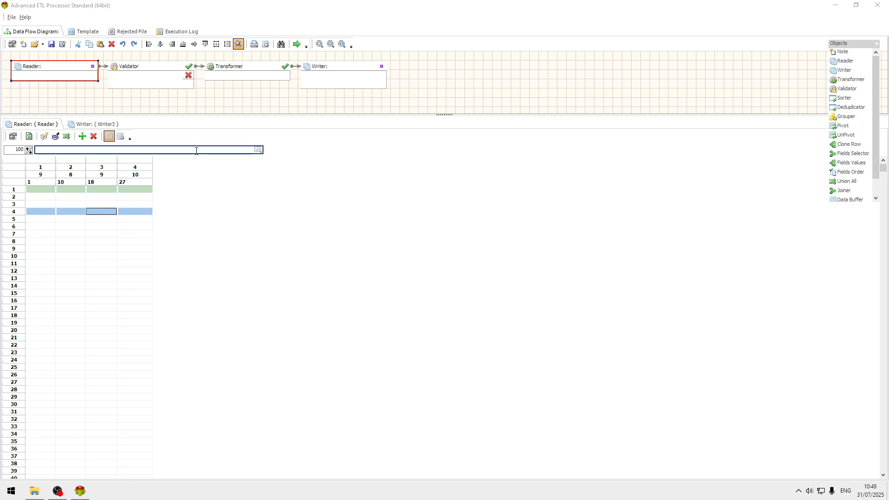
# Step: Review the Reader's data source type and its text file settings, including delimiter and header lines to skip
pyautogui.moveTo(875, 153); pyautogui.dragTo(871, 47)
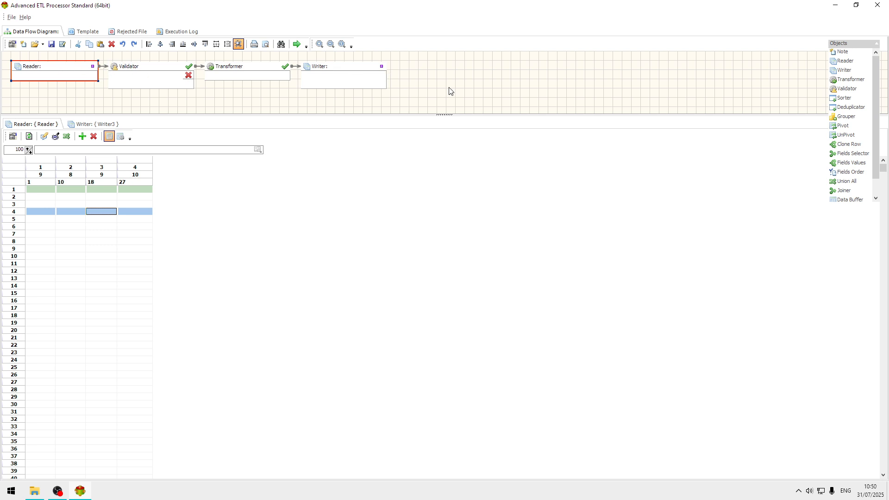
pyautogui.doubleClick(68, 70)
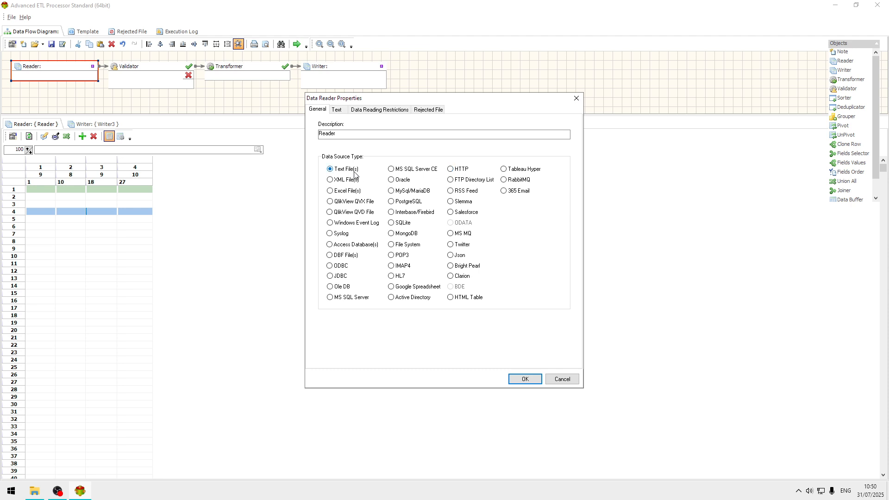
pyautogui.click(342, 110)
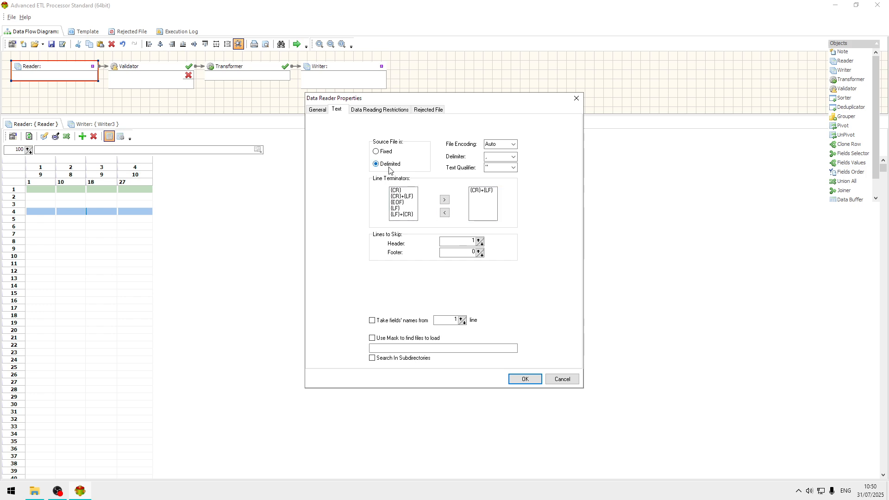
pyautogui.click(454, 244)
pyautogui.click(562, 378)
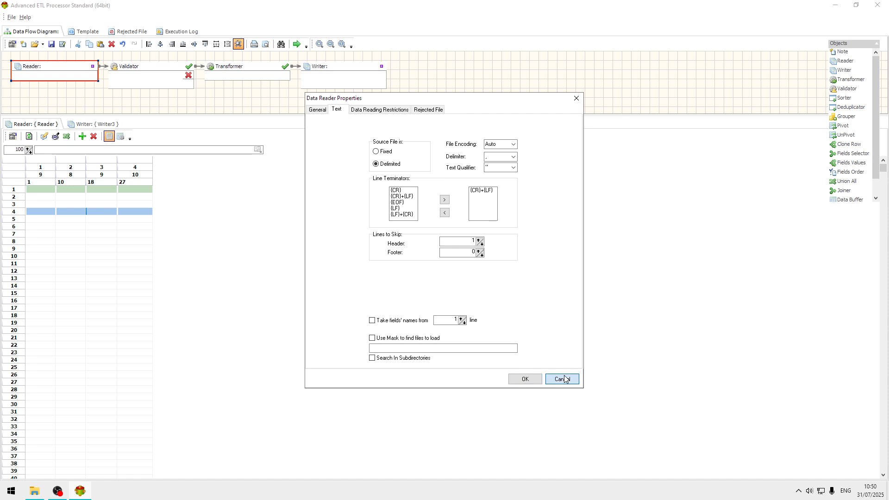
# Step: Load C:\Data\Customer_Sales.csv as the Reader's source file
pyautogui.click(257, 151)
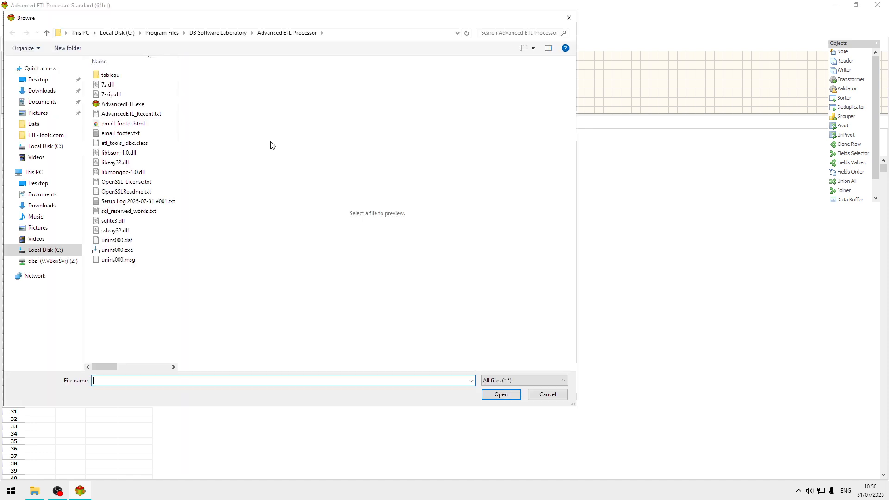
pyautogui.click(58, 252)
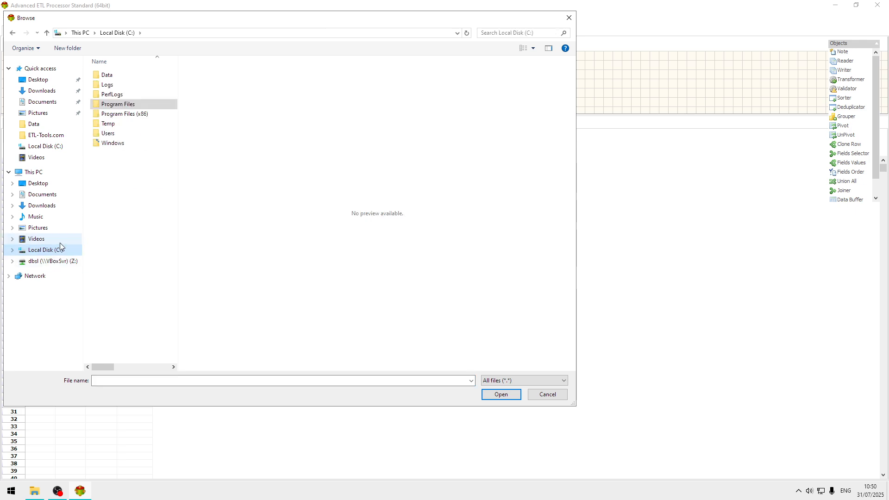
pyautogui.doubleClick(118, 76)
pyautogui.click(119, 80)
pyautogui.click(501, 395)
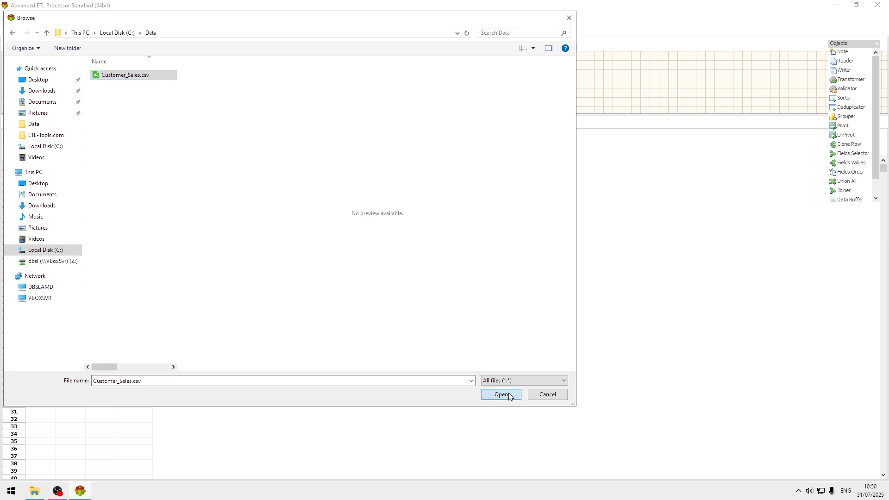
pyautogui.click(103, 204)
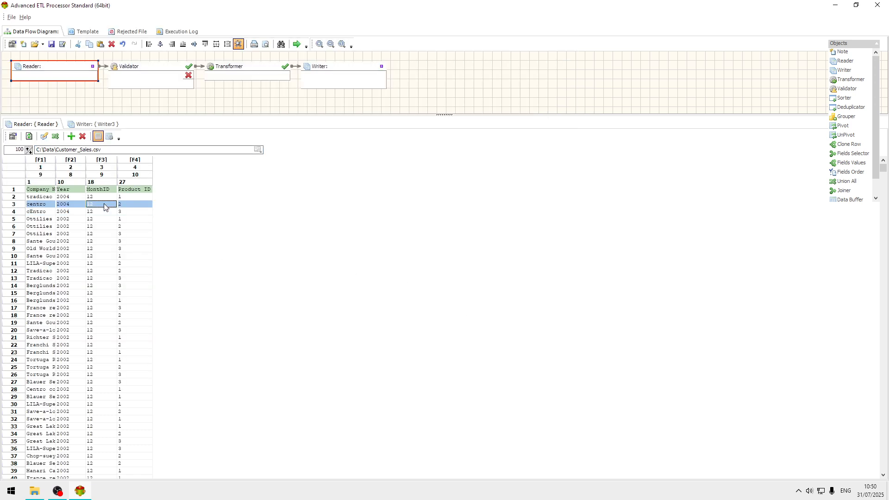
# Step: Set the Reader's field names from row 1 and auto-format the source data grid
pyautogui.rightClick(105, 206)
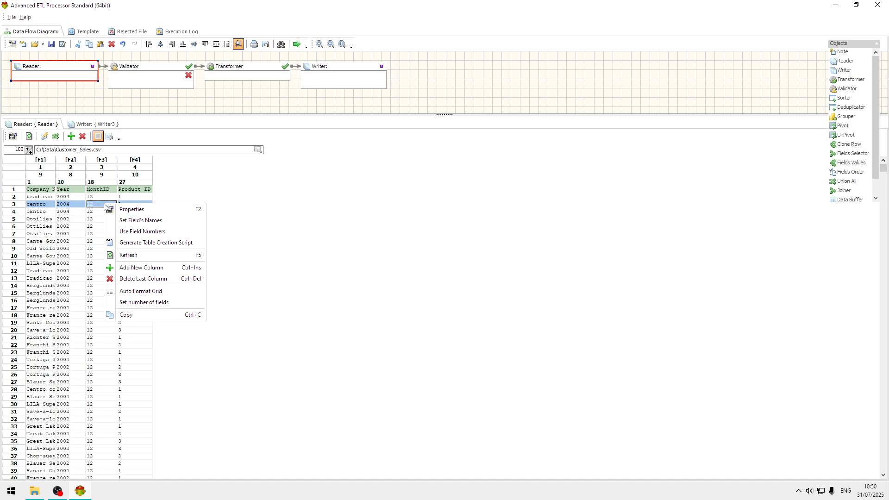
pyautogui.click(141, 220)
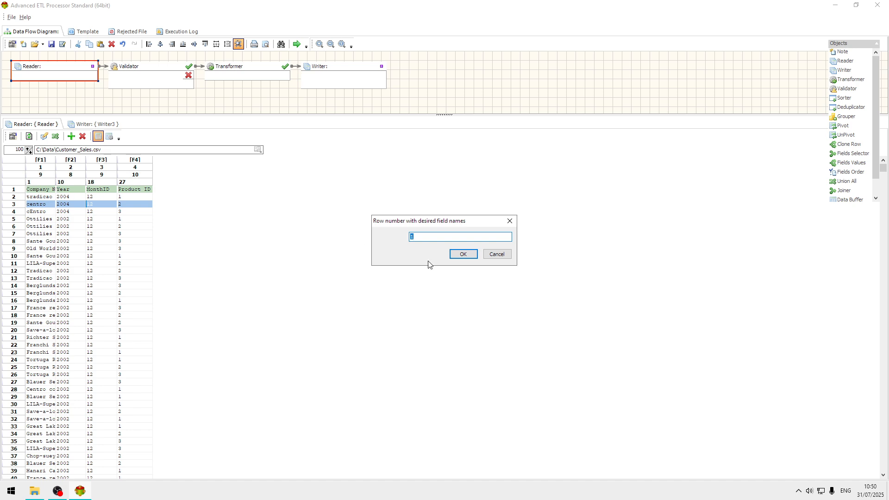
pyautogui.click(459, 253)
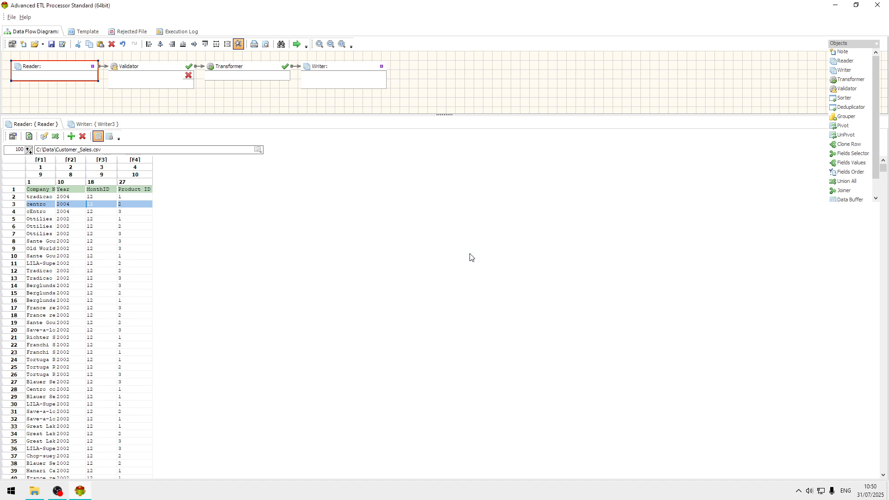
pyautogui.rightClick(133, 214)
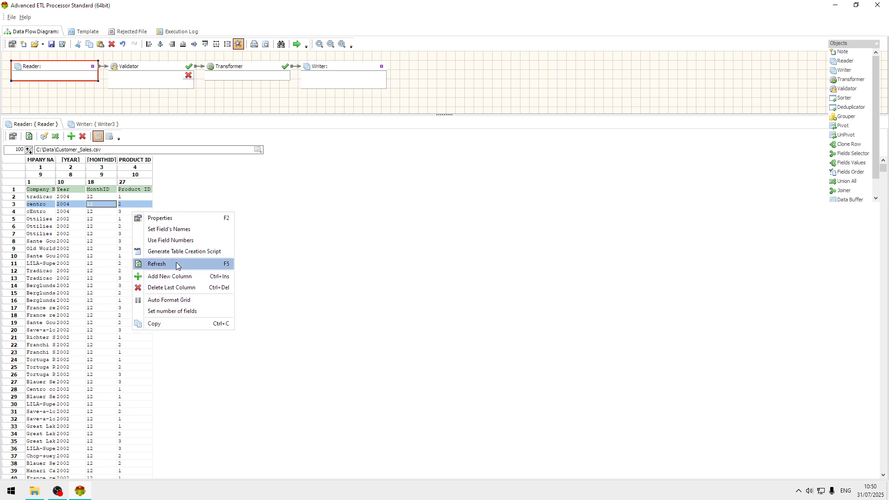
pyautogui.click(188, 301)
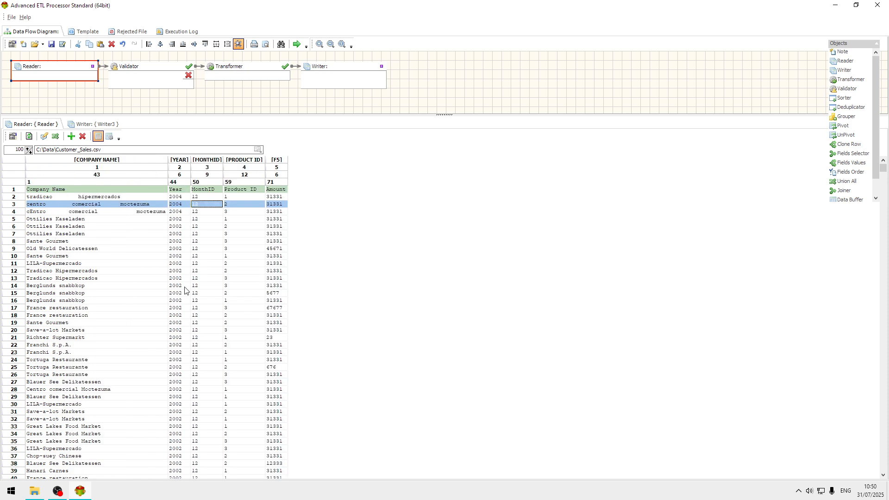
# Step: Reapply the field names from row 1 so the fifth field is named too
pyautogui.rightClick(174, 207)
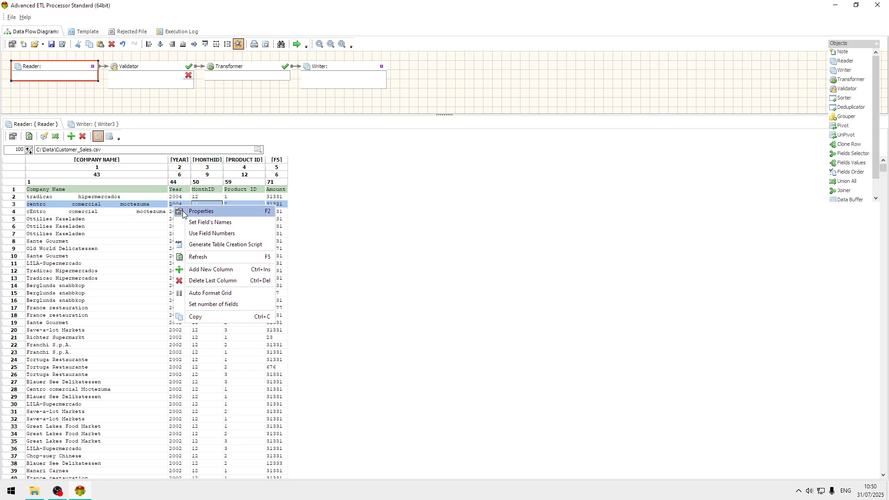
pyautogui.click(209, 223)
pyautogui.click(458, 254)
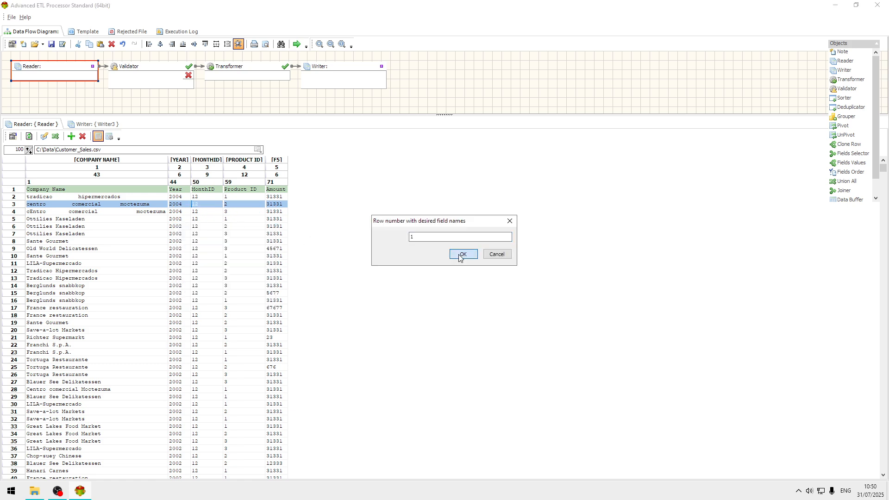
# Step: Widen the Year, MonthID, Product ID and Amount columns in the Reader's data grid
pyautogui.doubleClick(289, 176)
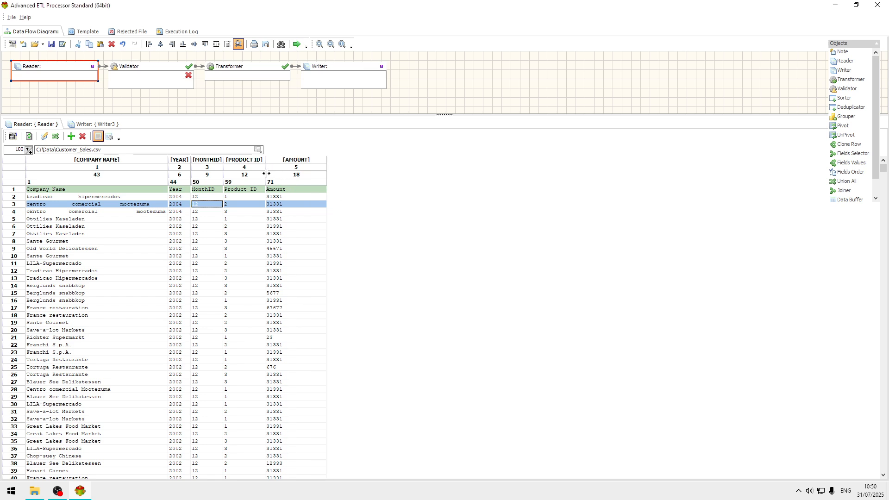
pyautogui.moveTo(265, 176); pyautogui.dragTo(298, 176)
pyautogui.moveTo(222, 169); pyautogui.dragTo(200, 168)
pyautogui.click(136, 234)
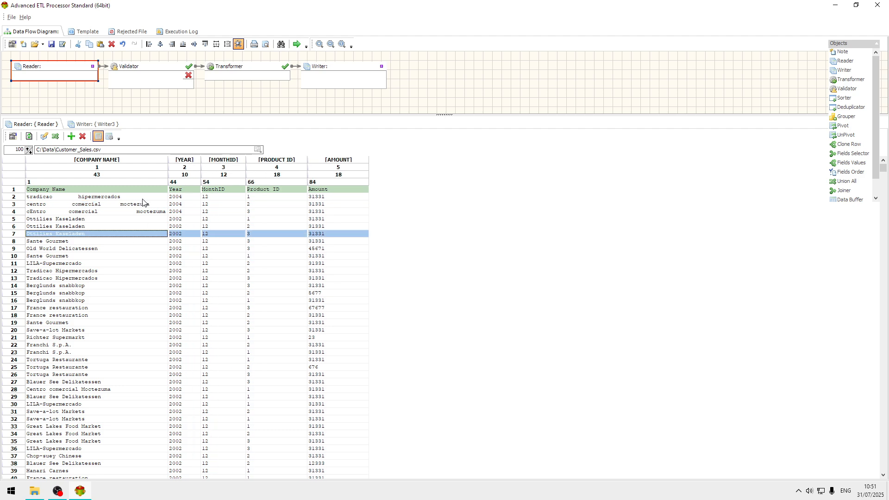
# Step: Check the Reader's text options for field names, file mask and subdirectory search
pyautogui.doubleClick(72, 69)
pyautogui.click(336, 110)
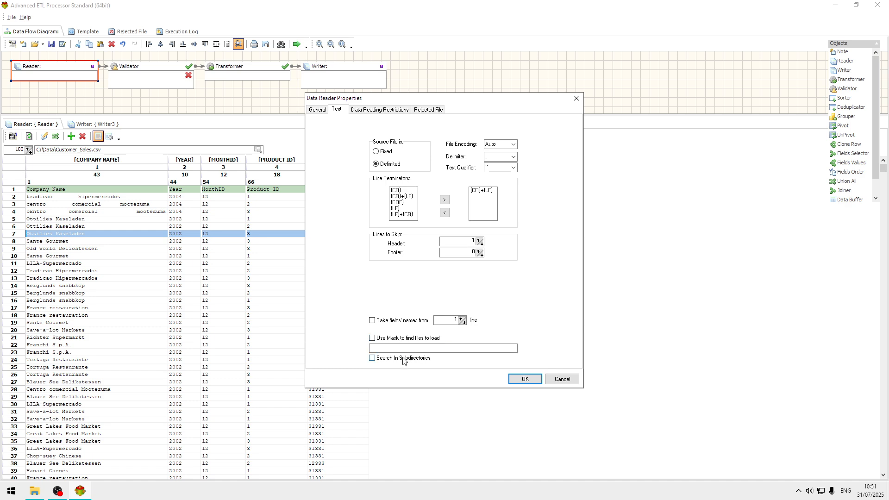
pyautogui.click(562, 379)
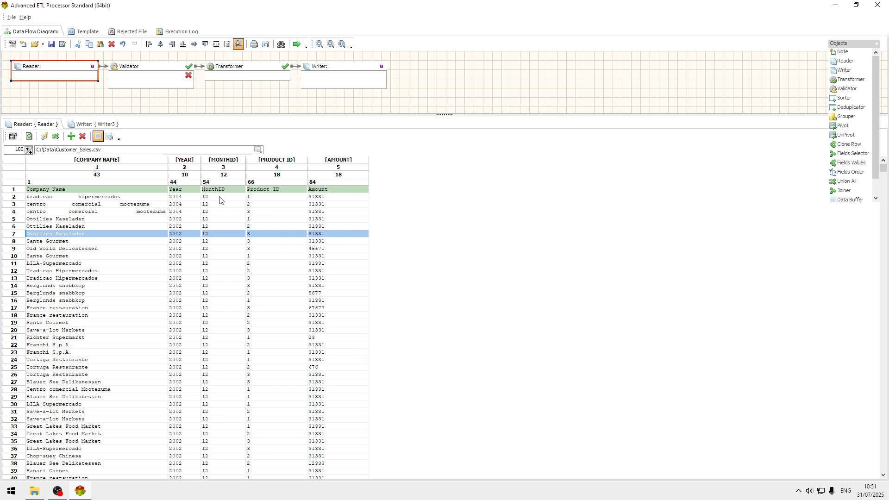
# Step: Open the Validator and auto-map all source fields to the target fields by field position
pyautogui.doubleClick(156, 70)
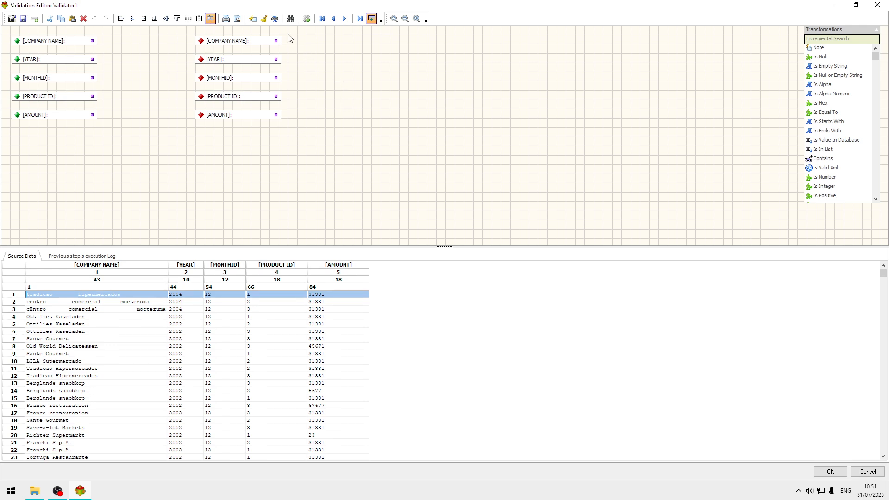
pyautogui.click(252, 19)
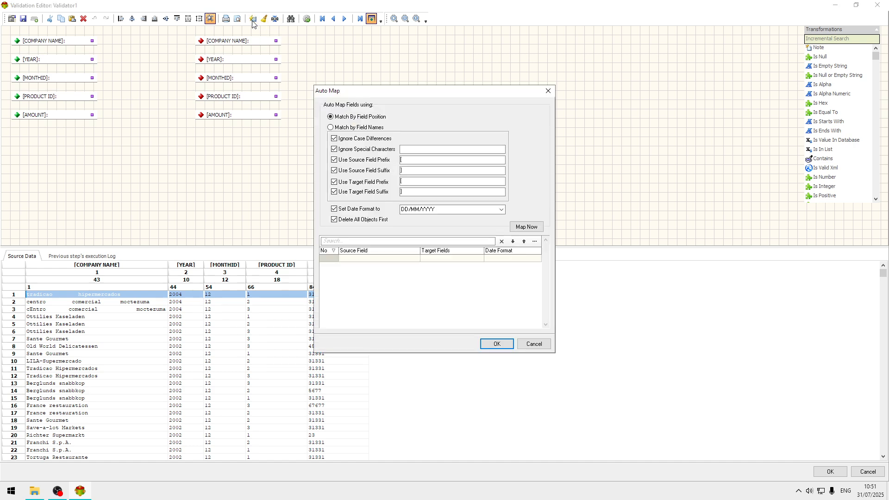
pyautogui.click(530, 228)
pyautogui.click(496, 343)
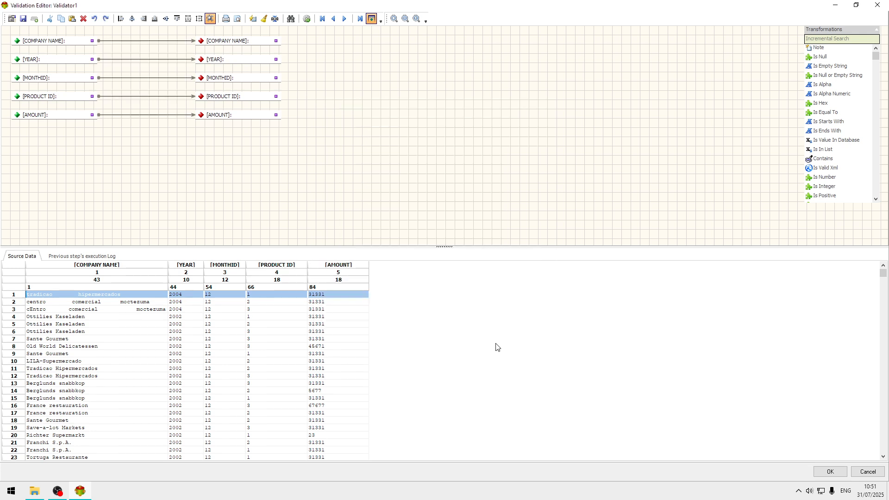
pyautogui.moveTo(92, 114); pyautogui.dragTo(199, 115)
pyautogui.moveTo(93, 115); pyautogui.dragTo(200, 115)
# Step: Inspect the Year values of several records in the Validator's source data
pyautogui.click(199, 331)
pyautogui.click(188, 296)
pyautogui.click(185, 309)
pyautogui.click(194, 295)
# Step: Find the Is Equal To validation and insert it into the link between the source and target Year fields
pyautogui.click(830, 39)
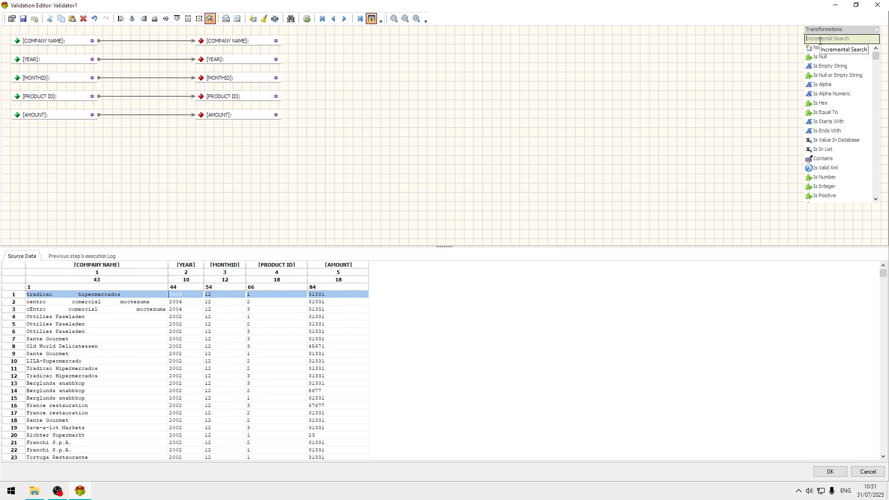
pyautogui.write('is')
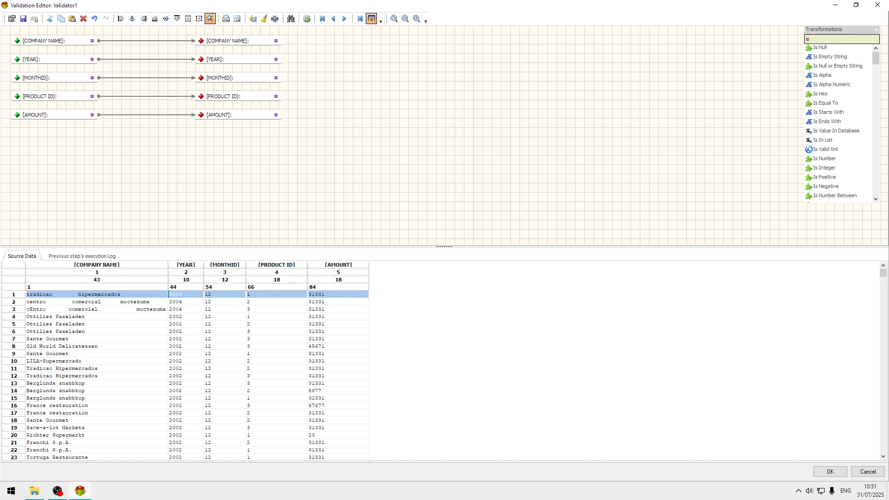
pyautogui.write(' eq')
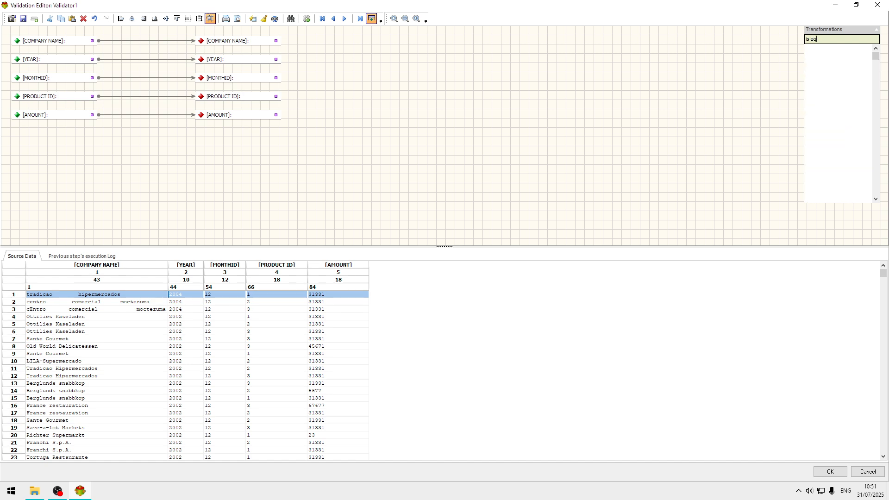
pyautogui.moveTo(827, 49); pyautogui.dragTo(125, 61)
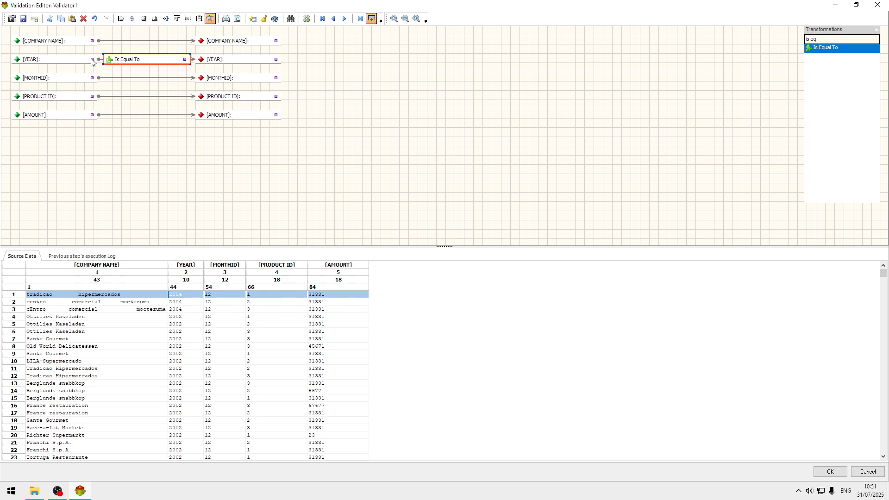
pyautogui.moveTo(227, 64); pyautogui.dragTo(238, 63)
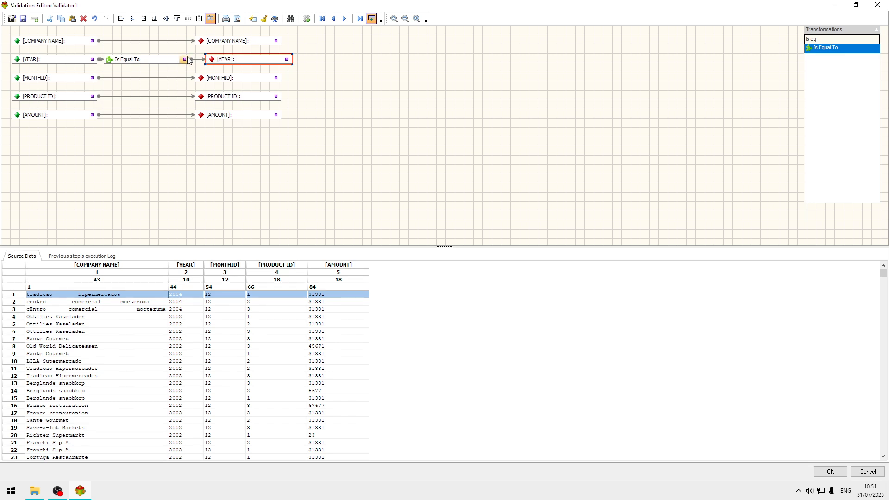
# Step: Configure the Is Equal To validation with value 2004 to reject the record when the result is success
pyautogui.click(162, 62)
pyautogui.doubleClick(162, 61)
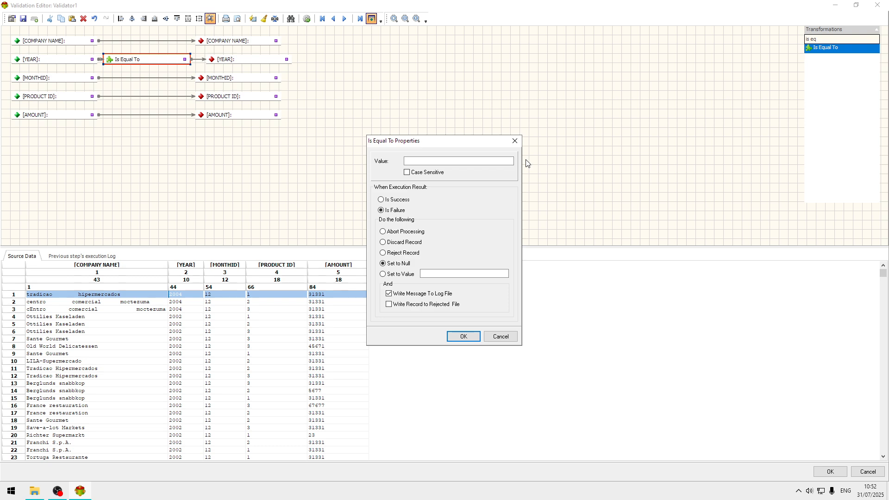
pyautogui.click(428, 161)
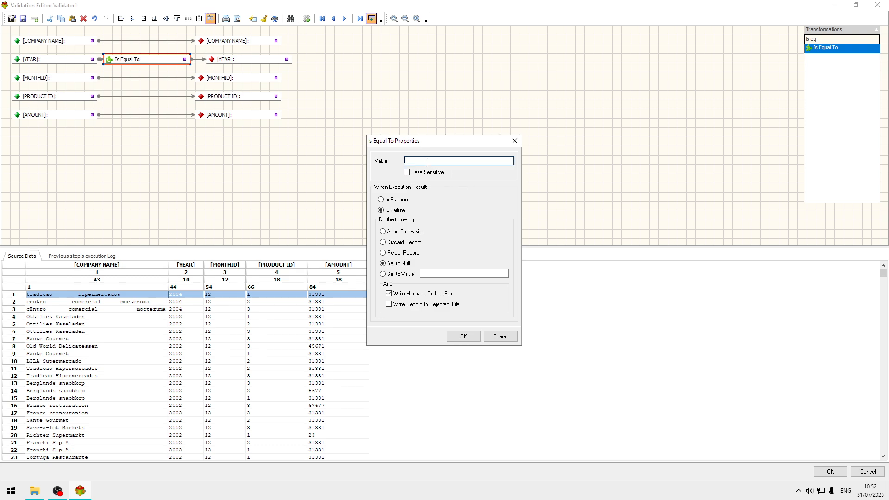
pyautogui.write('2004')
pyautogui.click(395, 200)
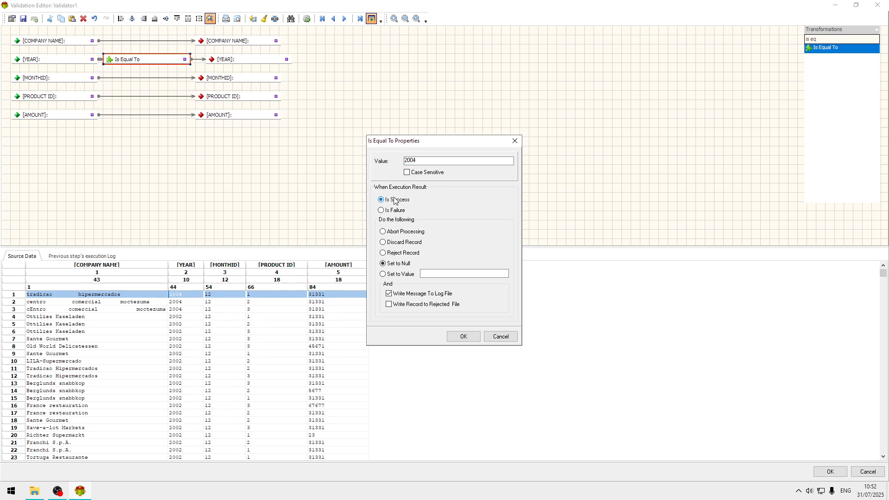
pyautogui.click(407, 254)
pyautogui.click(462, 336)
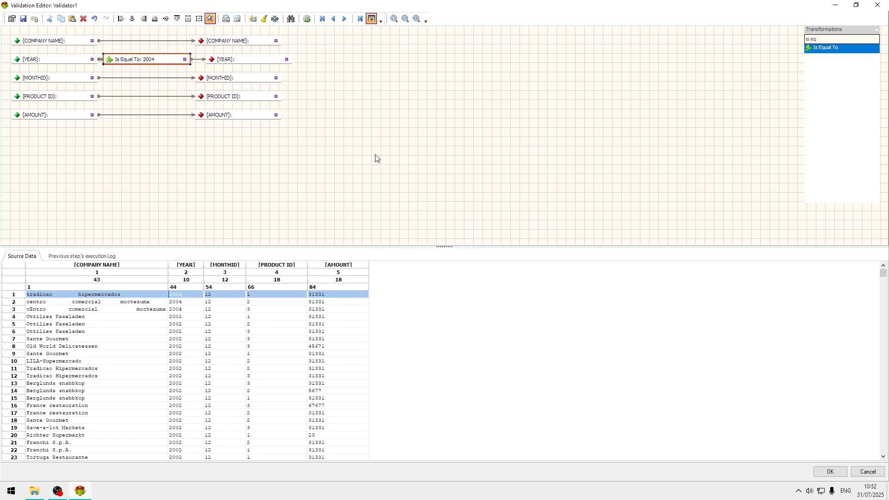
# Step: Process the data and check the Year validation result on several 2002 source records
pyautogui.click(308, 20)
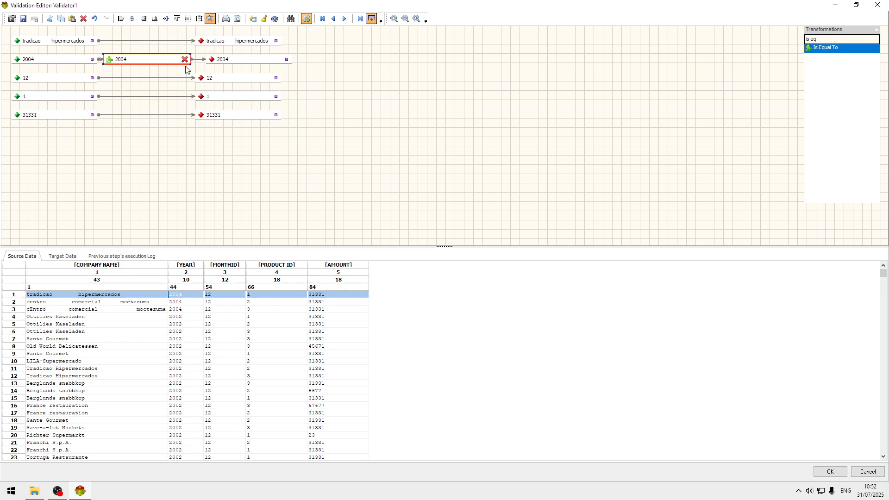
pyautogui.click(182, 318)
pyautogui.click(190, 361)
pyautogui.click(191, 391)
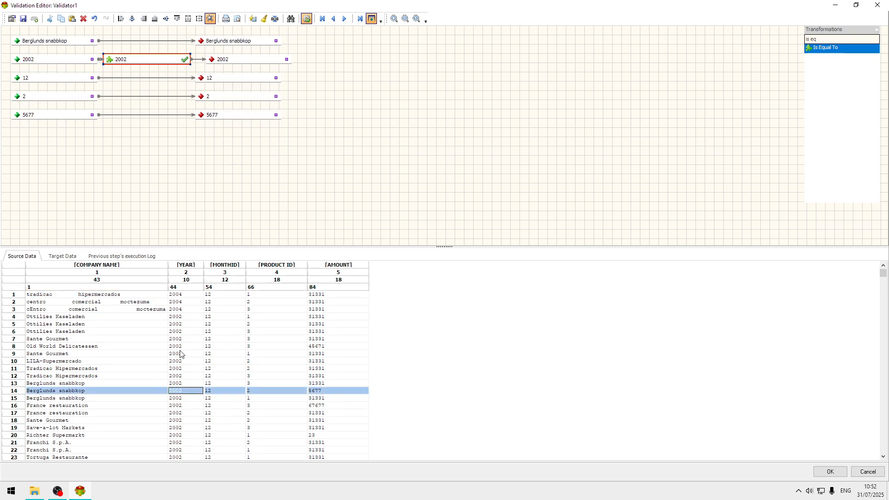
pyautogui.click(180, 355)
# Step: Examine the target data with a wider Company Name column, then view the previous step's execution log
pyautogui.click(67, 256)
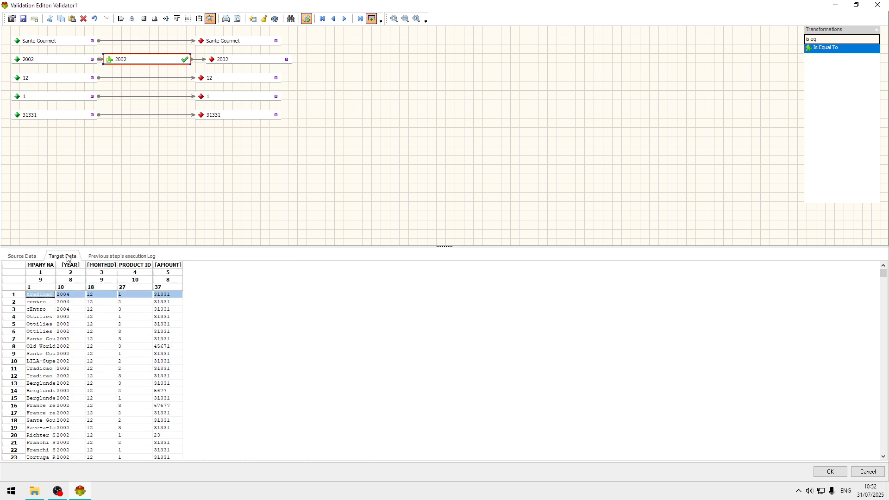
pyautogui.click(87, 324)
pyautogui.moveTo(56, 278); pyautogui.dragTo(71, 277)
pyautogui.click(124, 256)
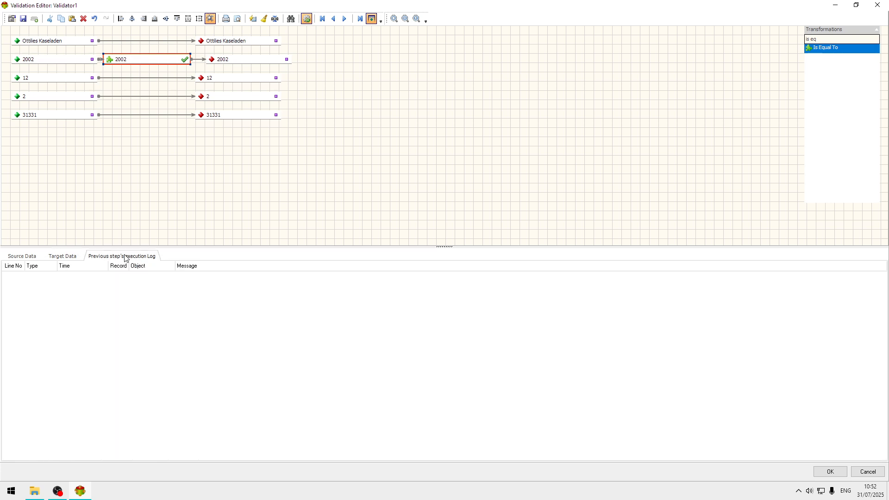
# Step: Recheck the validator's target data and accept the validation configuration
pyautogui.click(70, 258)
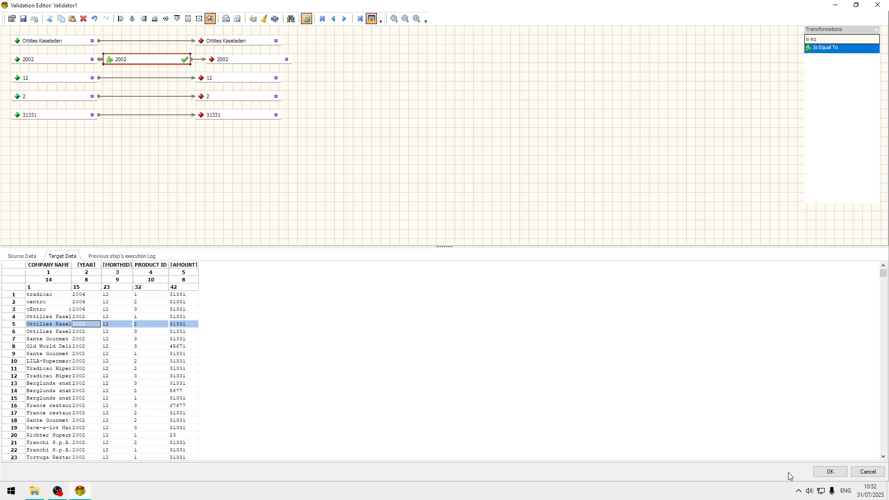
pyautogui.click(833, 477)
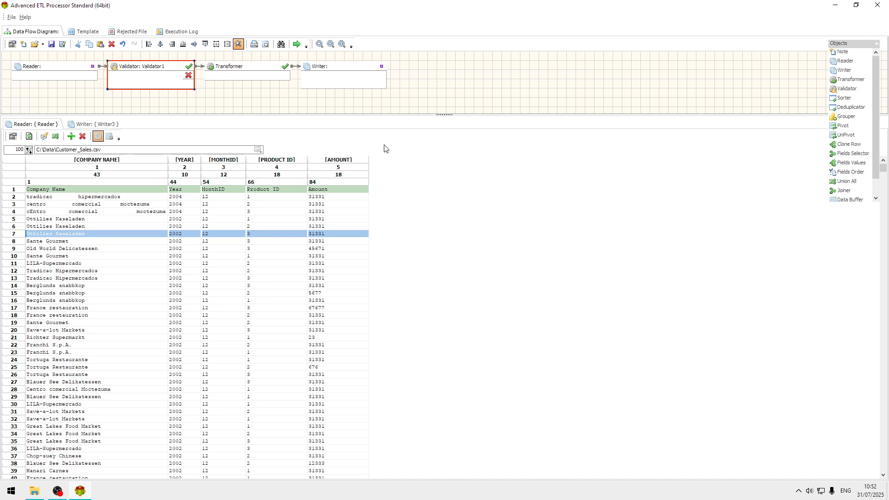
# Step: Configure the writer as a text file target saving to C:\Data\Customer_Sales_Trasnformed.csv
pyautogui.click(336, 71)
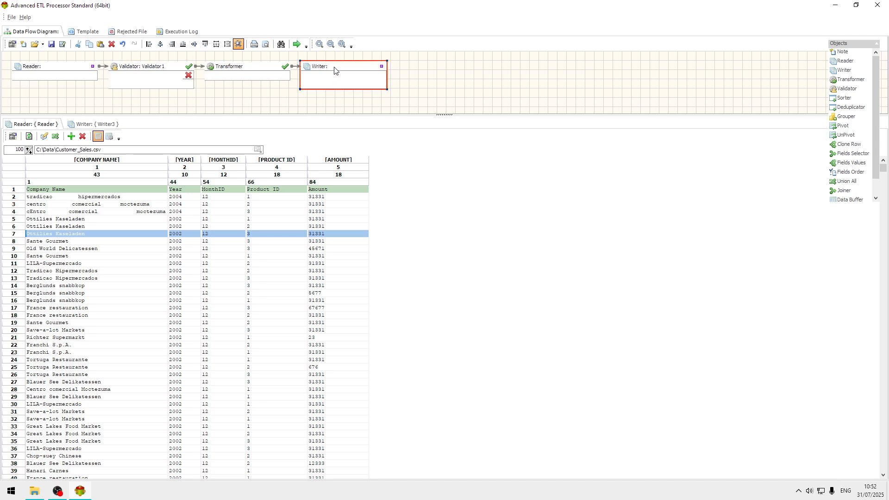
pyautogui.doubleClick(335, 70)
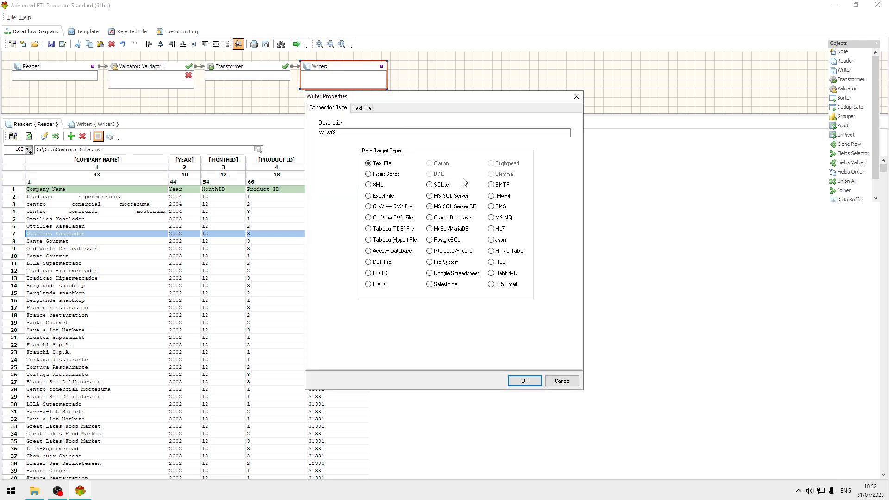
pyautogui.click(380, 160)
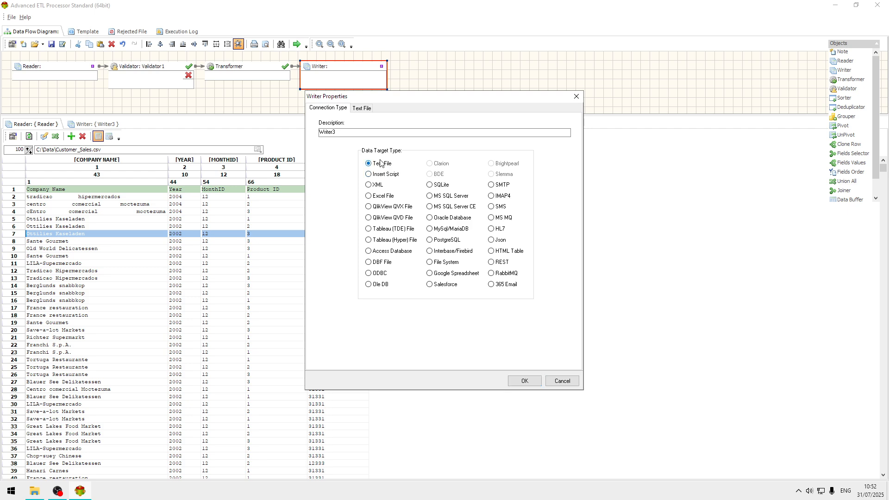
pyautogui.click(360, 109)
pyautogui.click(569, 149)
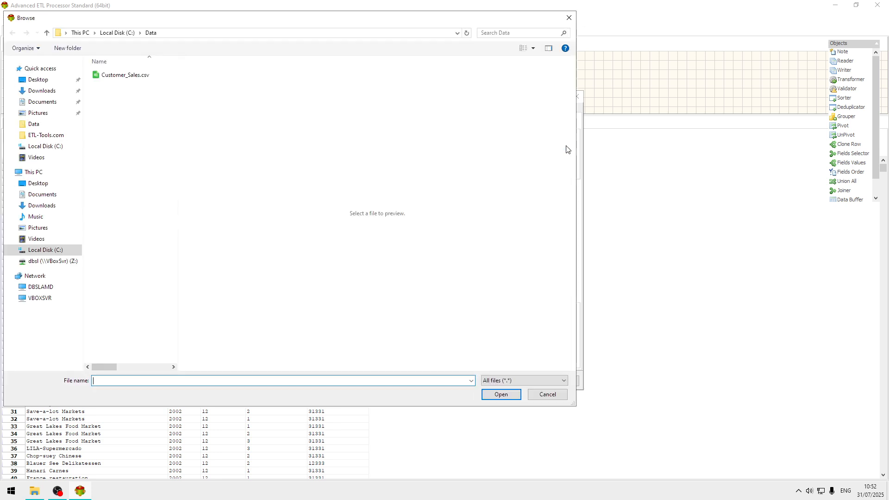
pyautogui.click(135, 75)
pyautogui.click(133, 383)
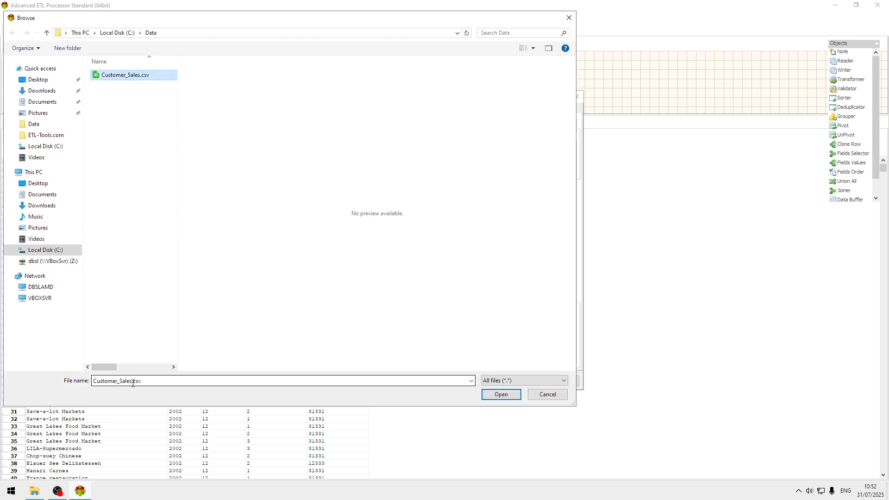
pyautogui.click(133, 383)
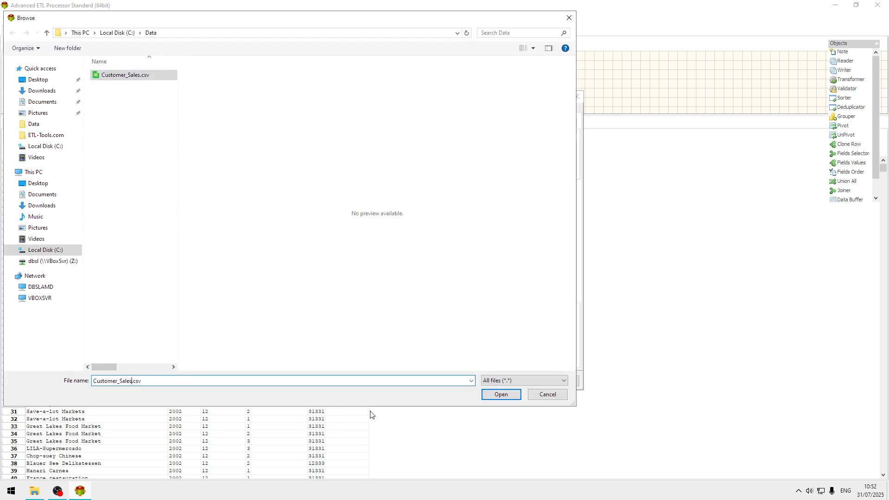
pyautogui.click(134, 381)
pyautogui.write('_Tra')
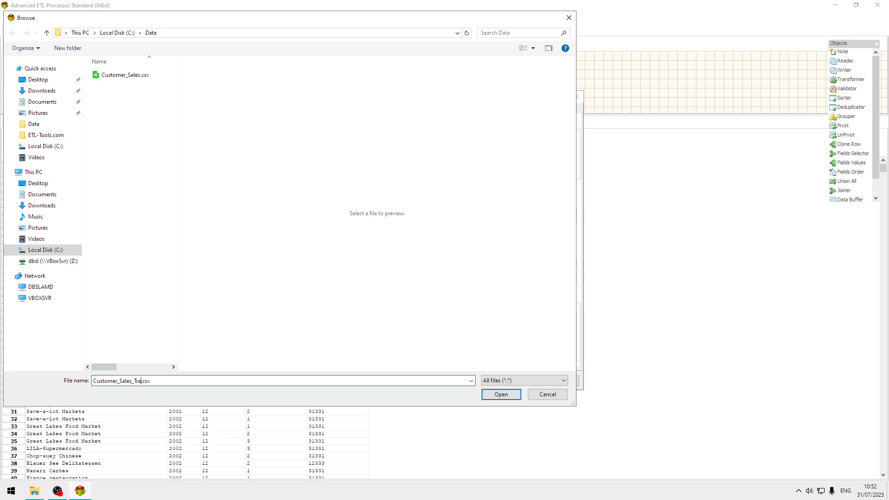
pyautogui.write('sf')
pyautogui.click(506, 395)
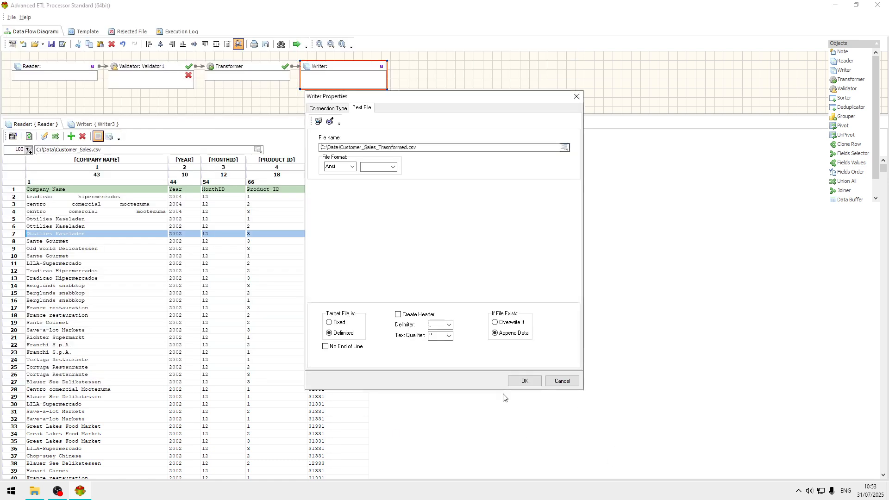
# Step: Set the writer's line ending to CR+LF and have it overwrite an existing file, then accept the writer properties
pyautogui.click(393, 167)
pyautogui.click(373, 173)
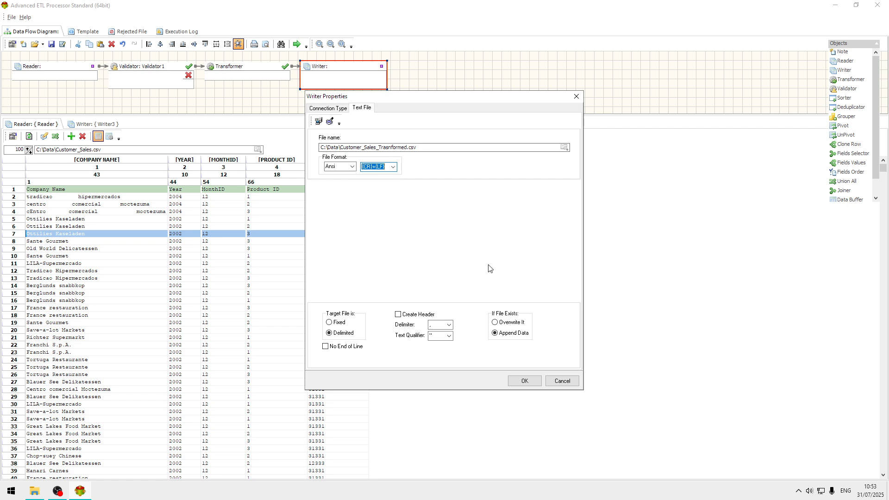
pyautogui.click(506, 322)
pyautogui.click(530, 381)
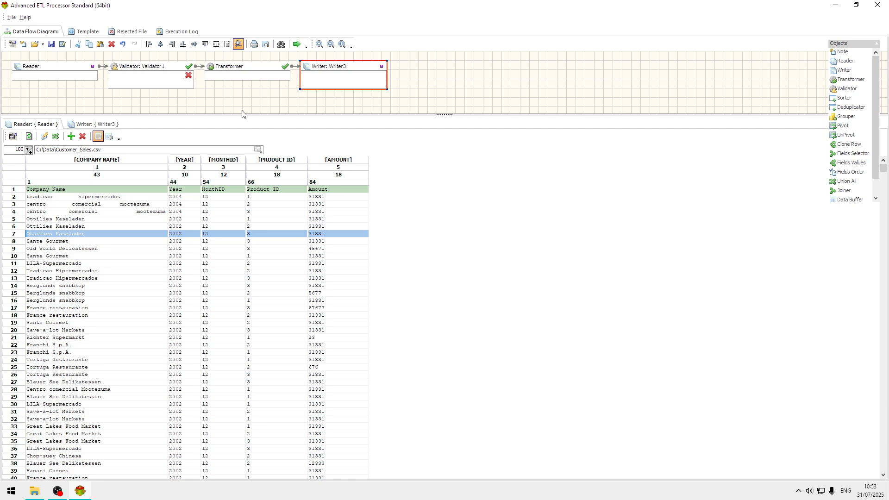
# Step: Copy the field definitions from Reader to Writer3, replacing the writer's default fields
pyautogui.click(112, 124)
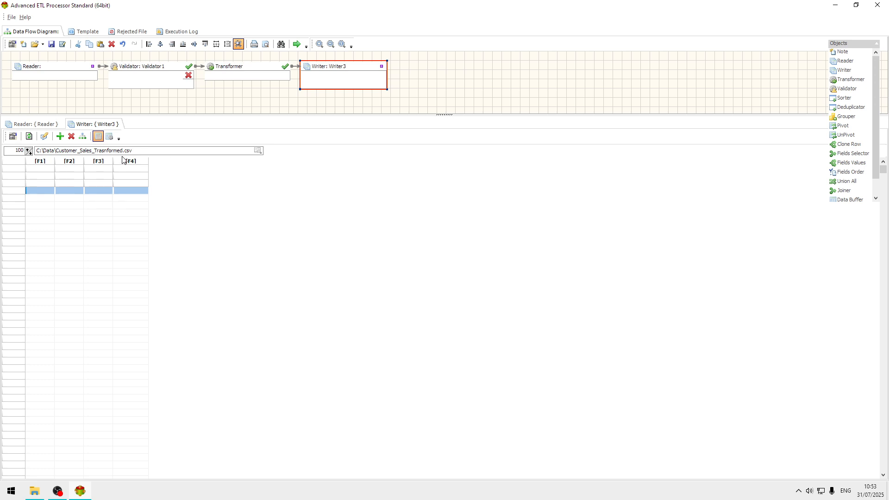
pyautogui.click(110, 136)
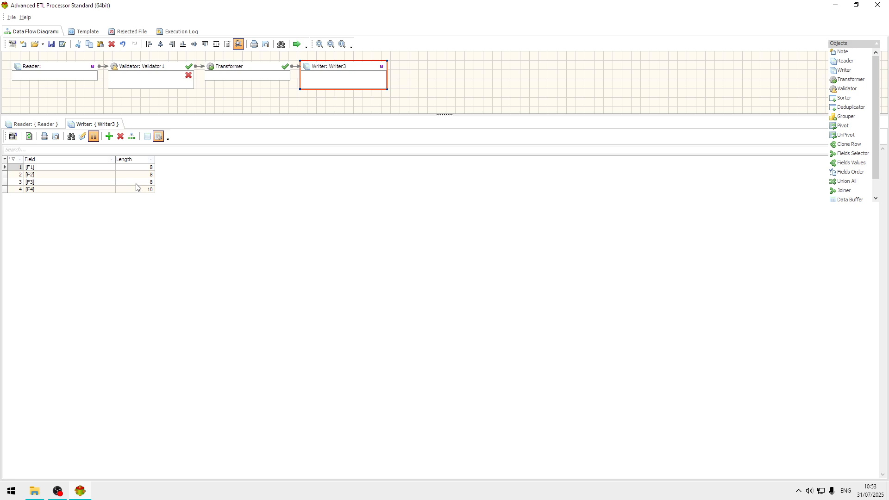
pyautogui.click(158, 136)
pyautogui.click(83, 137)
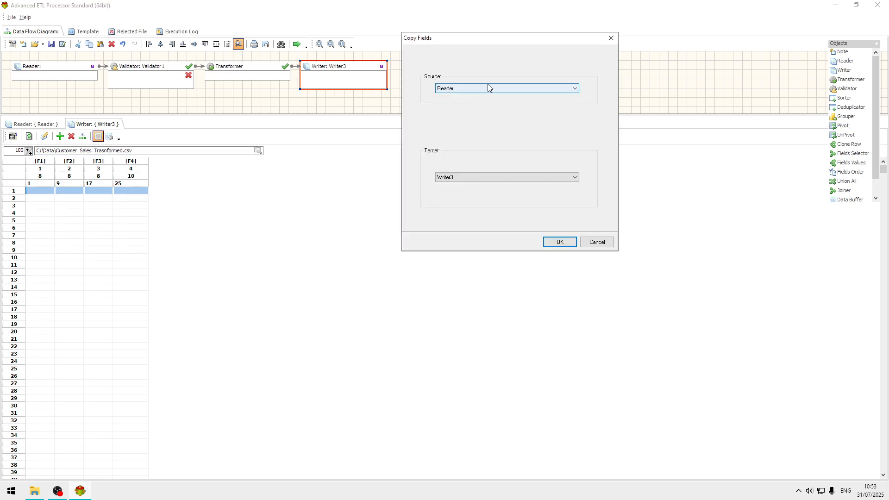
pyautogui.click(491, 87)
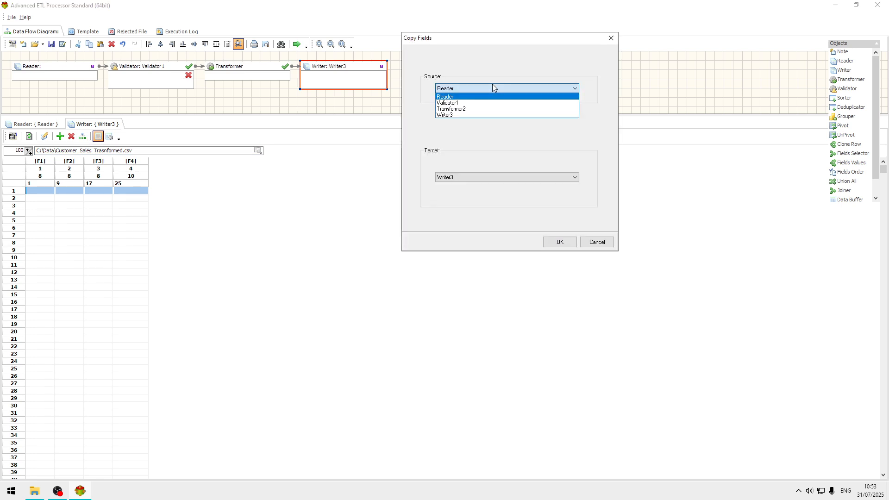
pyautogui.click(493, 88)
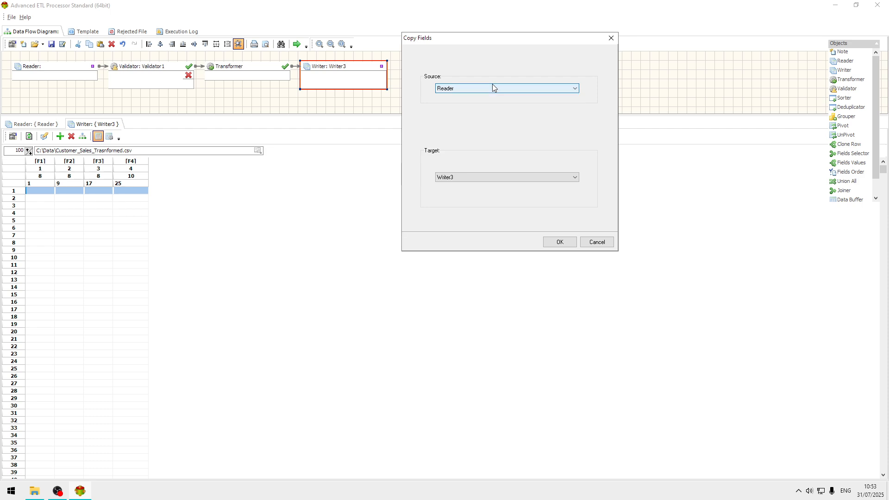
pyautogui.click(560, 242)
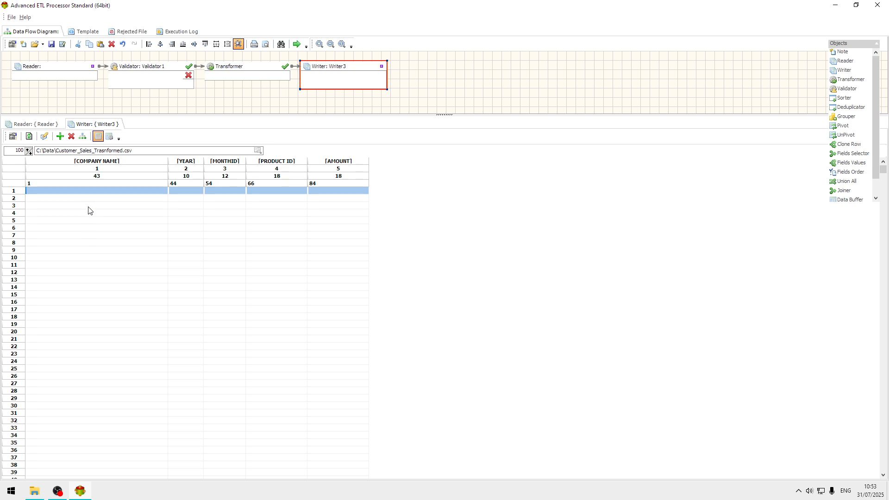
# Step: View the reader's field list with data types and lengths, then return to its data preview
pyautogui.click(38, 124)
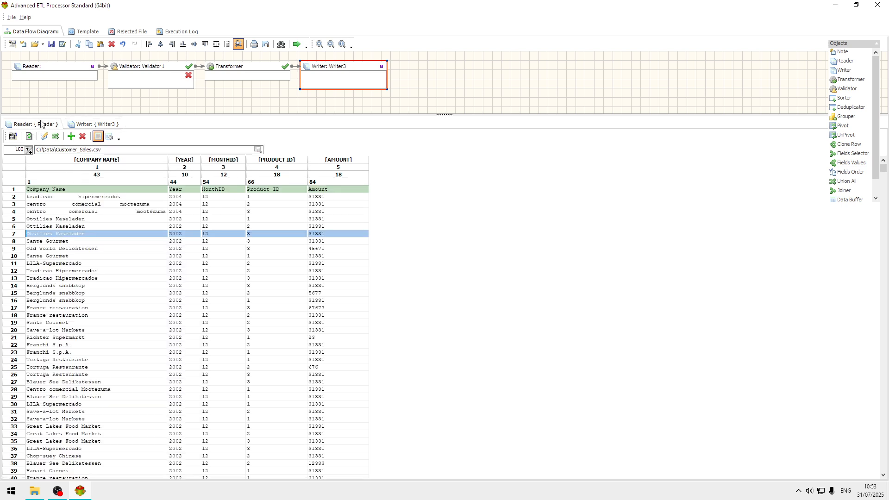
pyautogui.click(110, 136)
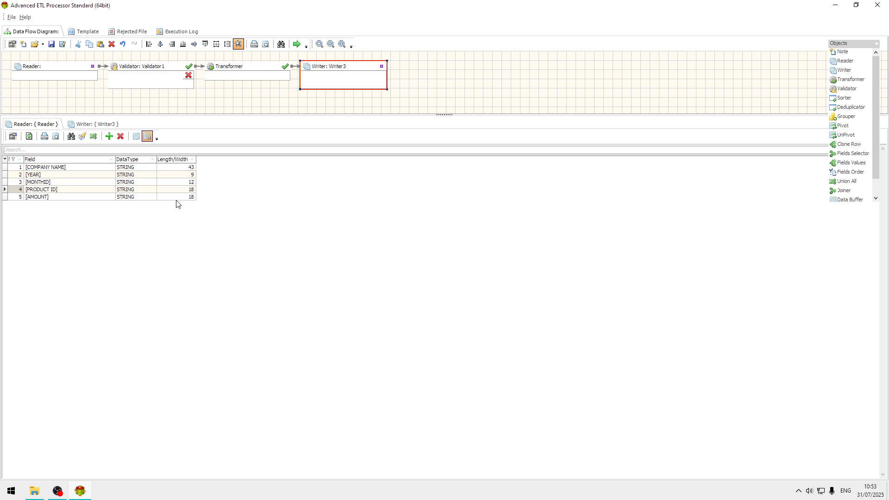
pyautogui.click(136, 136)
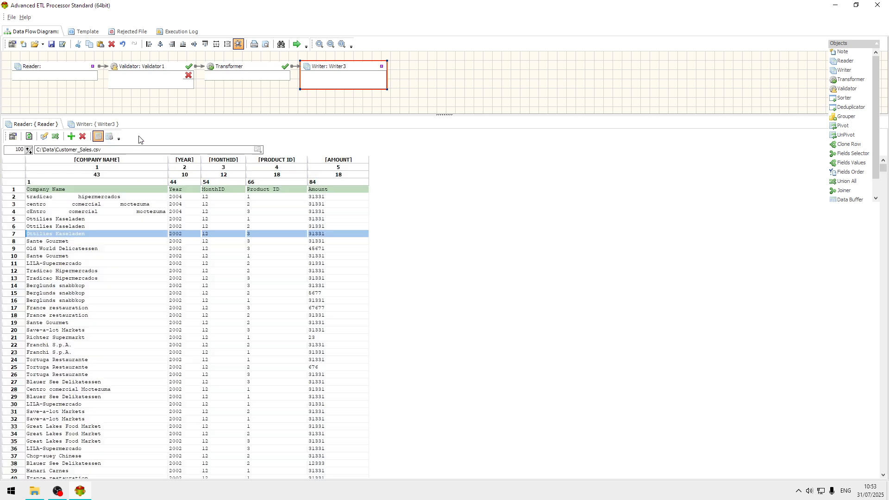
# Step: Open the Transformer and auto-map all source fields to the target fields by field position
pyautogui.doubleClick(254, 72)
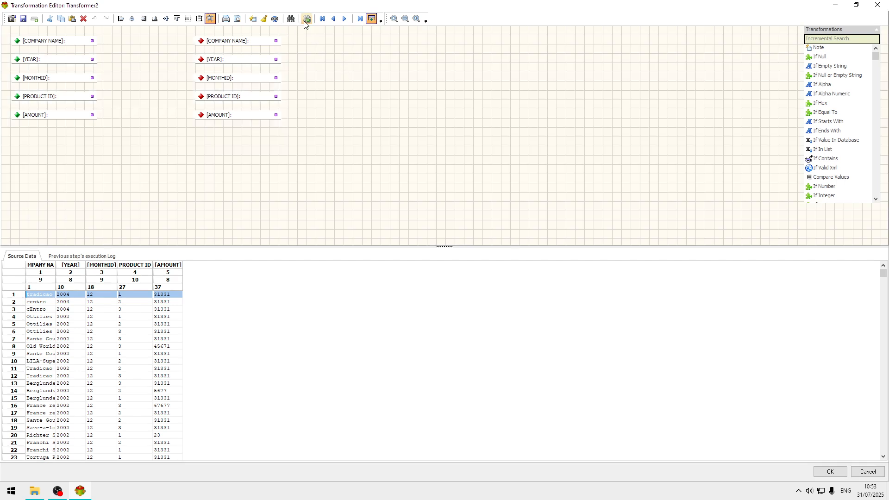
pyautogui.click(254, 21)
pyautogui.click(532, 227)
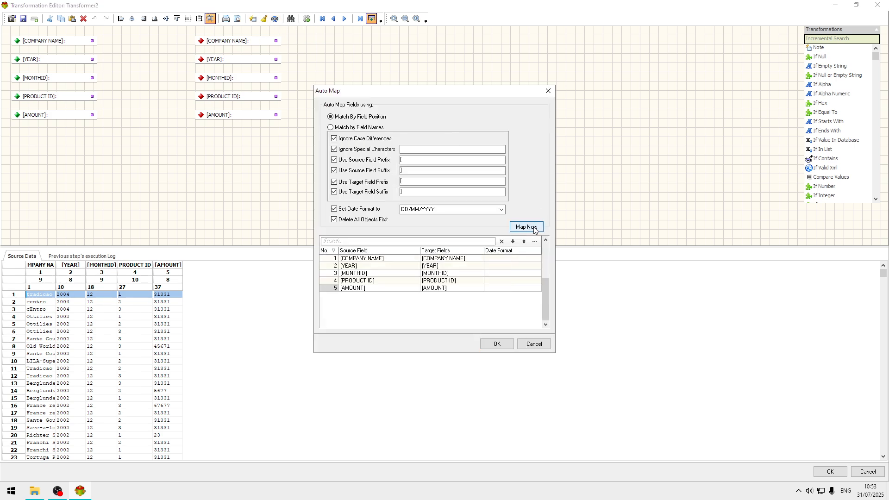
pyautogui.click(492, 344)
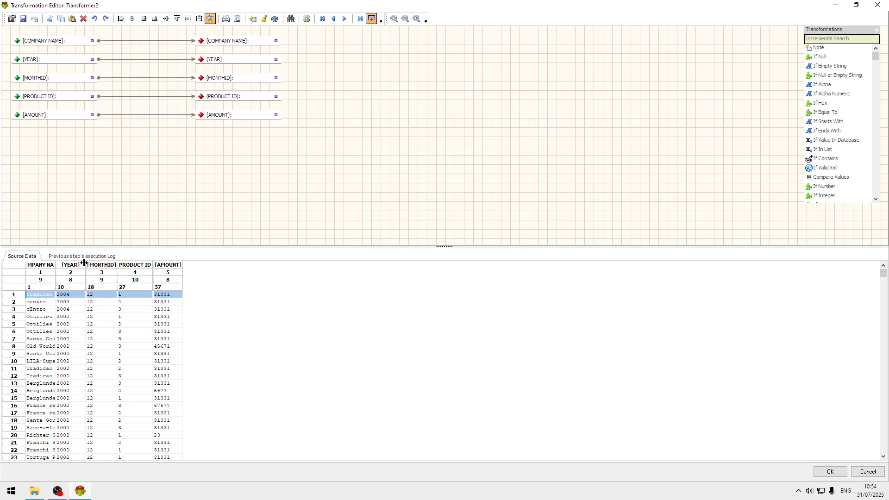
# Step: Widen the Company Name column in the transformer's source data and examine the names in the first three records
pyautogui.moveTo(56, 265); pyautogui.dragTo(223, 264)
pyautogui.click(91, 310)
pyautogui.click(97, 295)
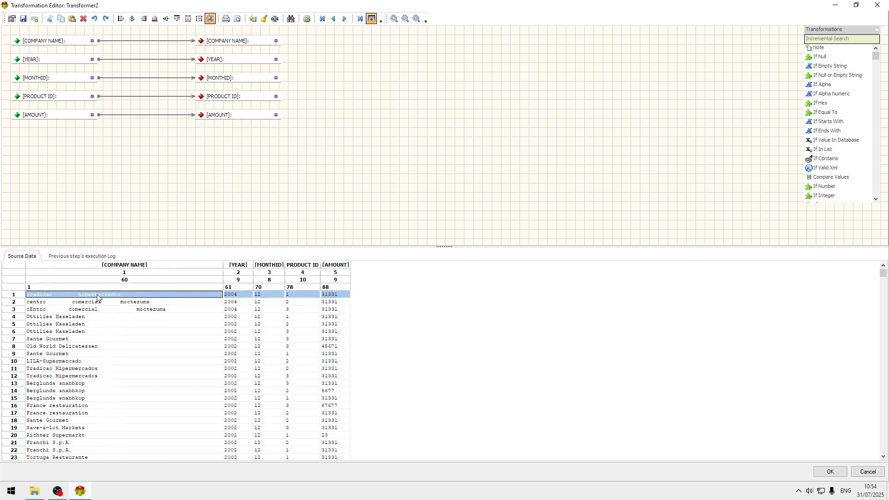
pyautogui.click(94, 304)
pyautogui.click(98, 296)
pyautogui.click(93, 310)
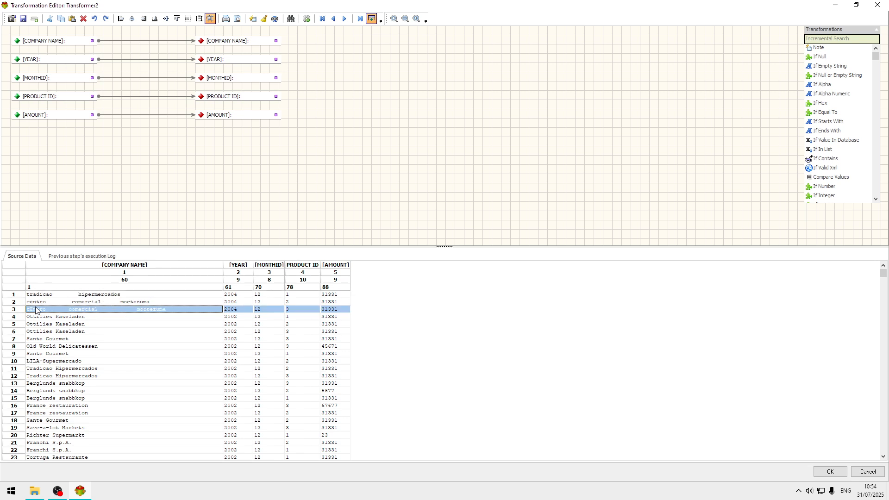
pyautogui.click(55, 295)
# Step: Move the target Company Name field farther from its source and insert a Delete Spaces transformation into their link
pyautogui.click(265, 45)
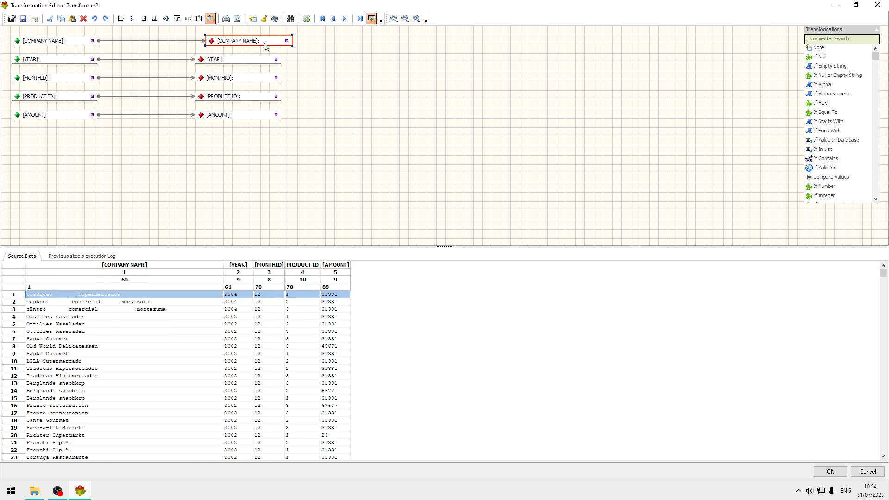
pyautogui.moveTo(265, 45); pyautogui.dragTo(454, 43)
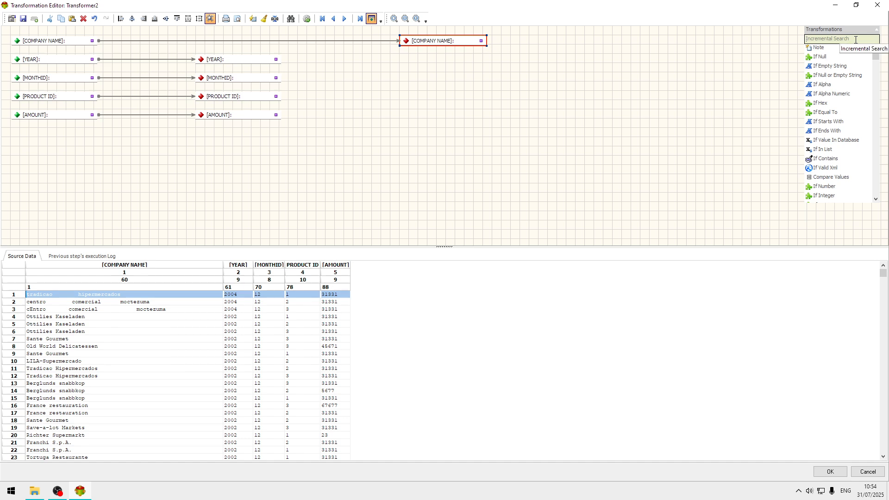
pyautogui.write('die')
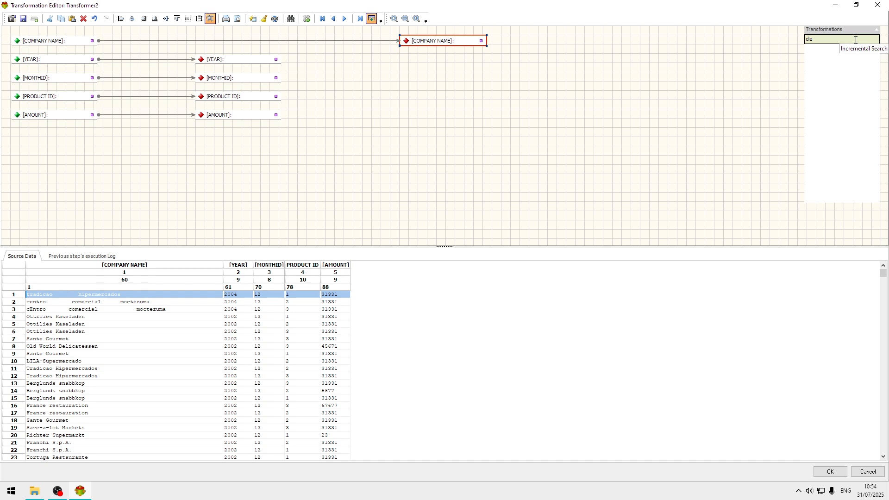
pyautogui.press('BackSpace')
pyautogui.press('BackSpace')
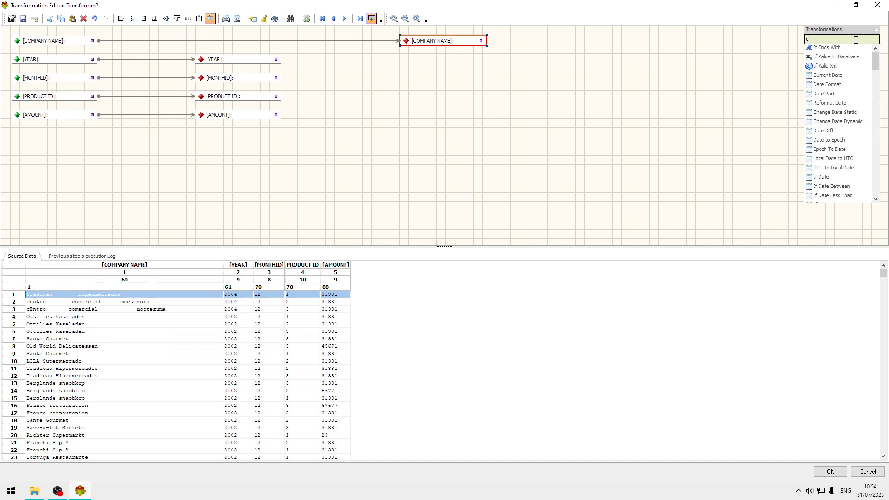
pyautogui.write('k')
pyautogui.press('BackSpace')
pyautogui.write('lete')
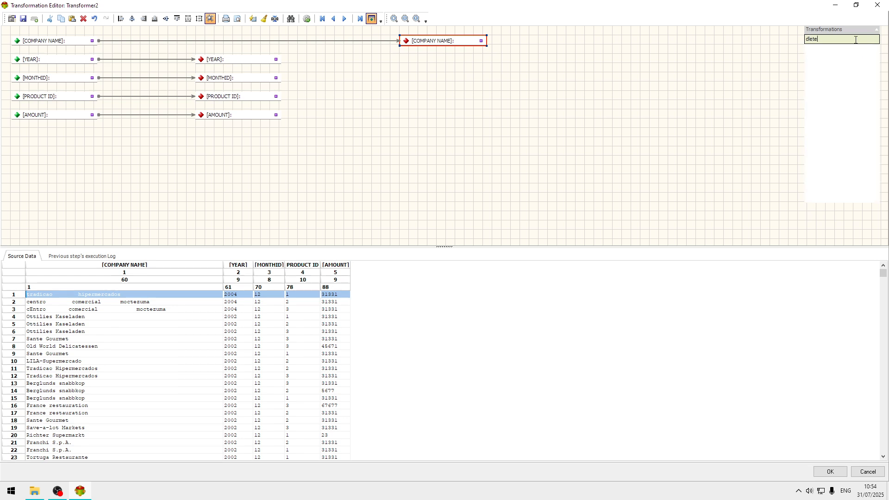
pyautogui.press('BackSpace')
pyautogui.press('BackSpace')
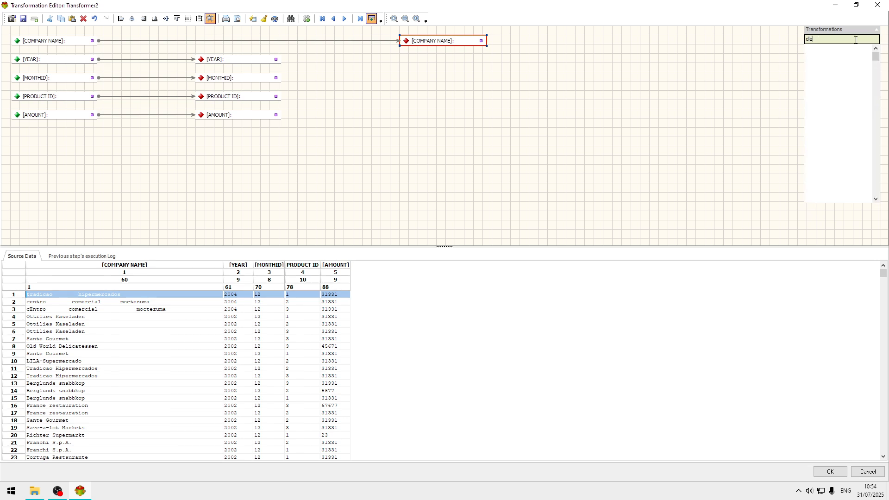
pyautogui.write('elete')
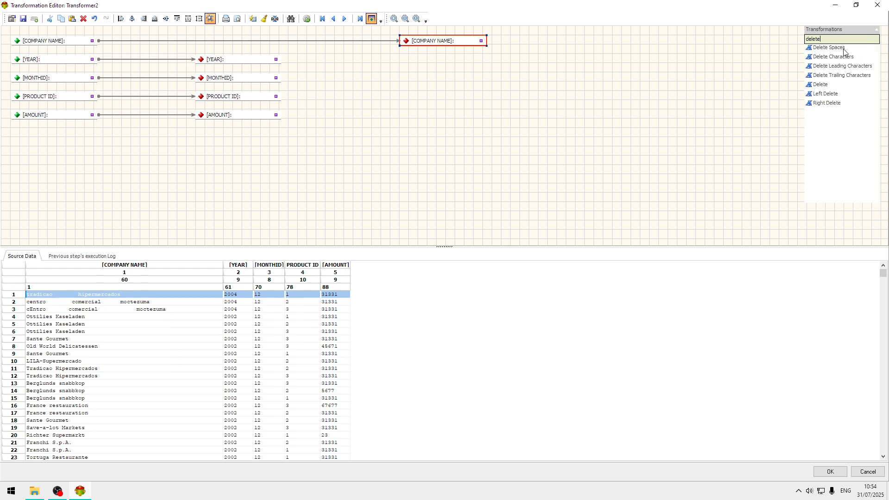
pyautogui.click(839, 48)
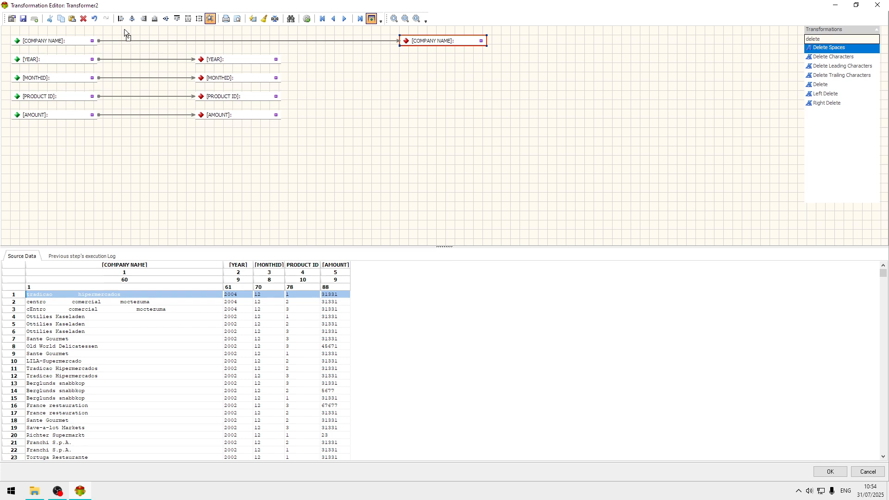
pyautogui.moveTo(123, 33); pyautogui.dragTo(133, 38)
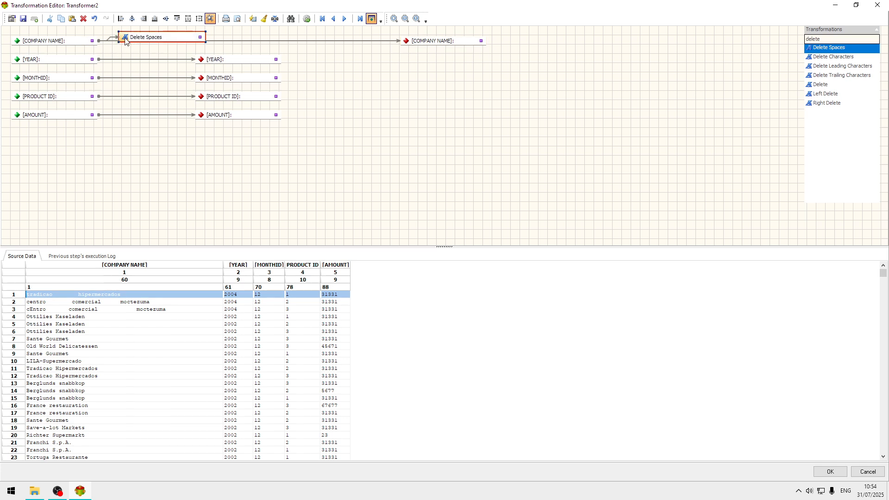
# Step: Find the First Up transformation and add it after Delete Spaces in the Company Name mapping
pyautogui.doubleClick(857, 39)
pyautogui.write('f')
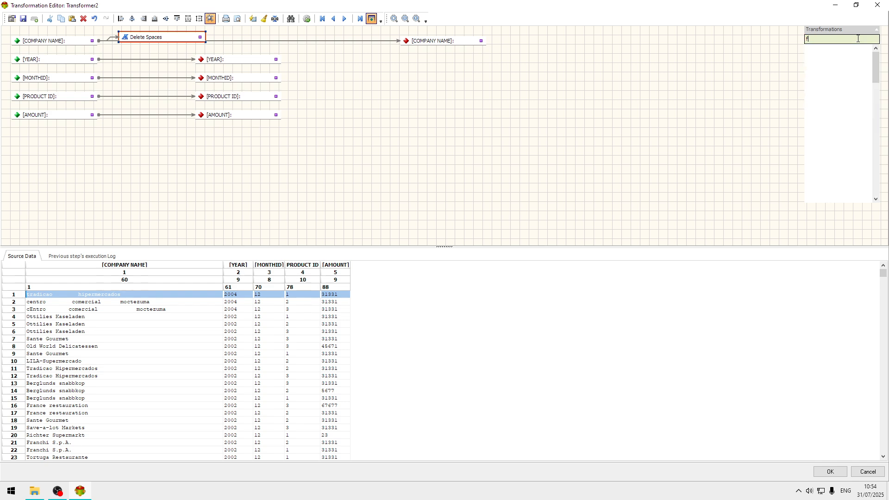
pyautogui.write('irs')
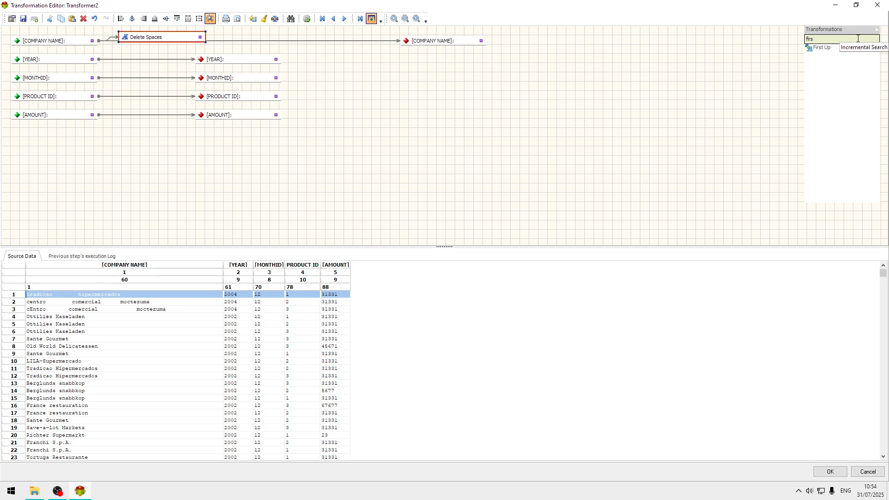
pyautogui.click(832, 48)
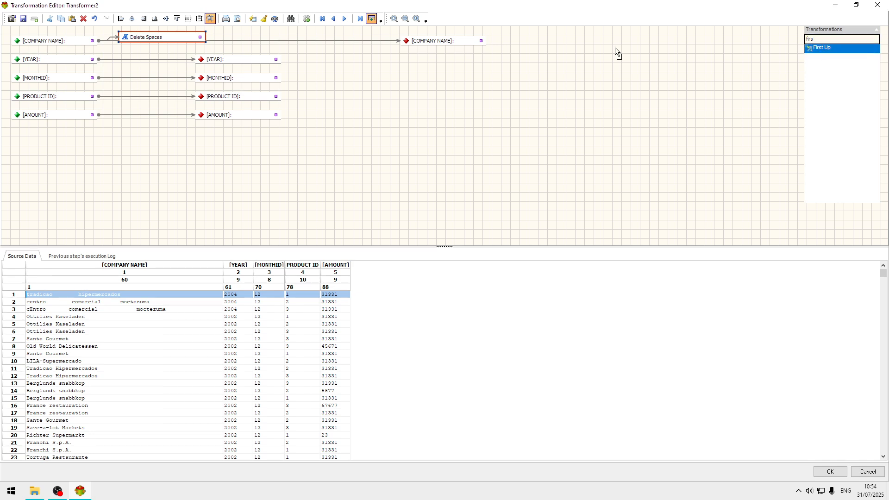
pyautogui.click(231, 34)
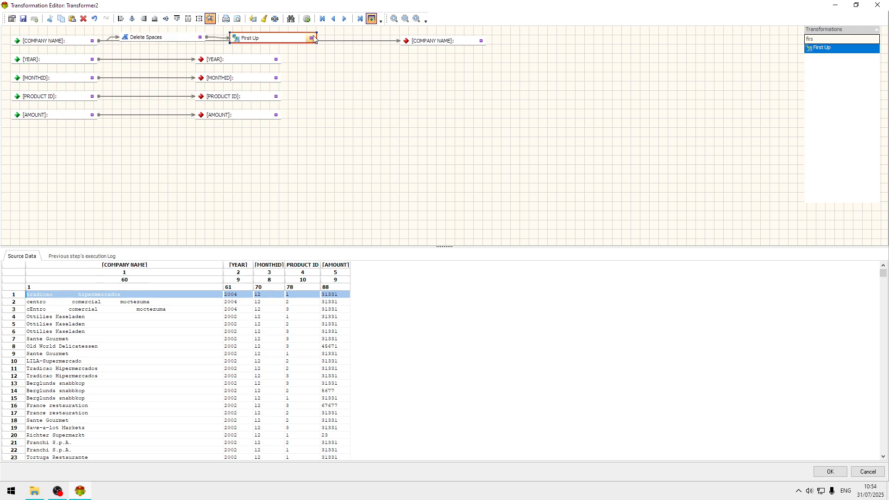
# Step: Move the target Company Name field closer to First Up and align Delete Spaces, First Up and the target in one row
pyautogui.moveTo(346, 39); pyautogui.dragTo(366, 46)
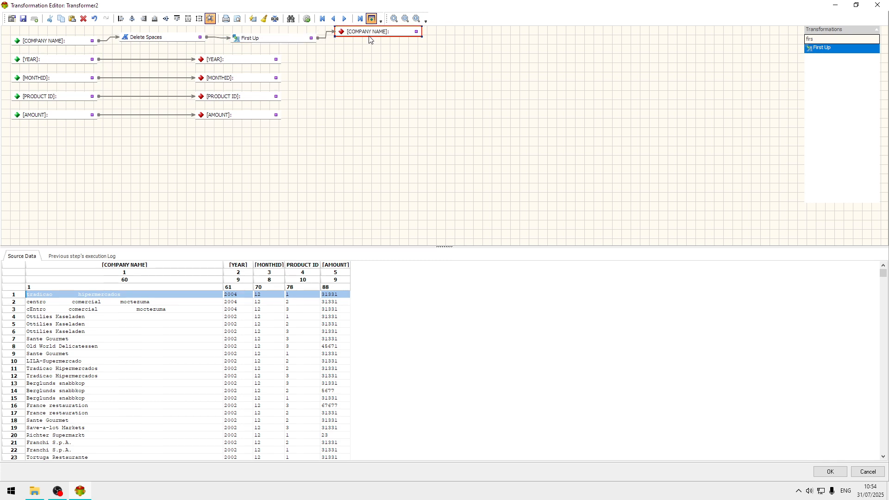
pyautogui.moveTo(163, 38); pyautogui.dragTo(173, 46)
pyautogui.moveTo(270, 35); pyautogui.dragTo(269, 37)
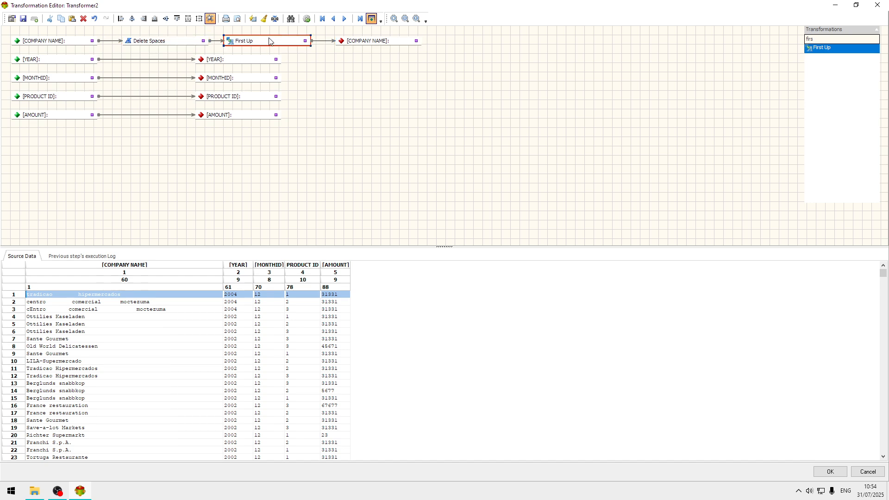
pyautogui.click(354, 35)
pyautogui.moveTo(375, 41); pyautogui.dragTo(370, 41)
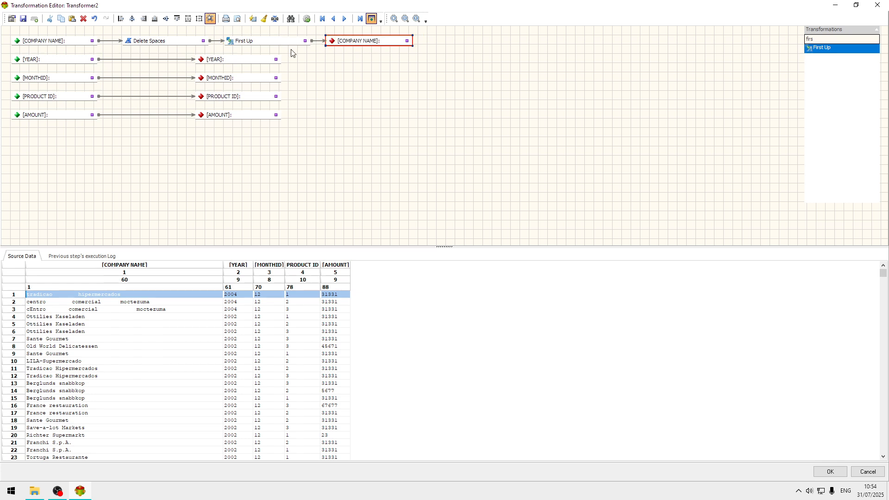
# Step: Process the data in the transformer and examine the rejection errors in the previous step's execution log
pyautogui.click(306, 19)
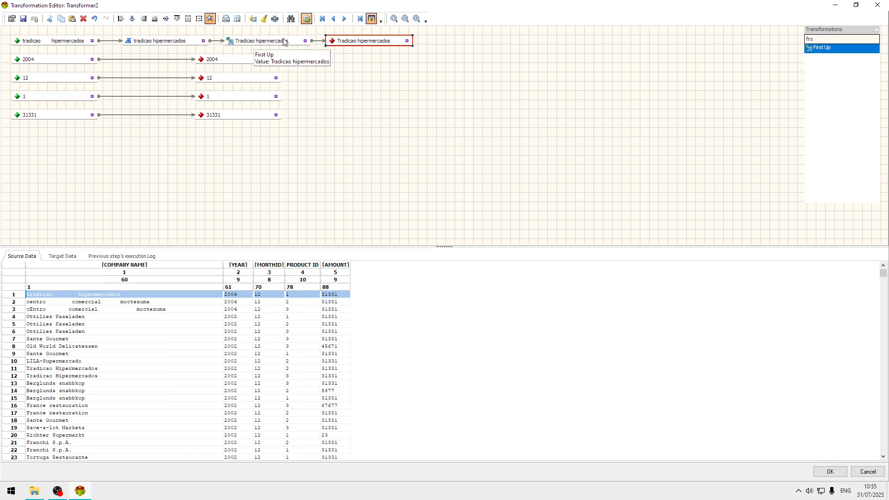
pyautogui.click(124, 257)
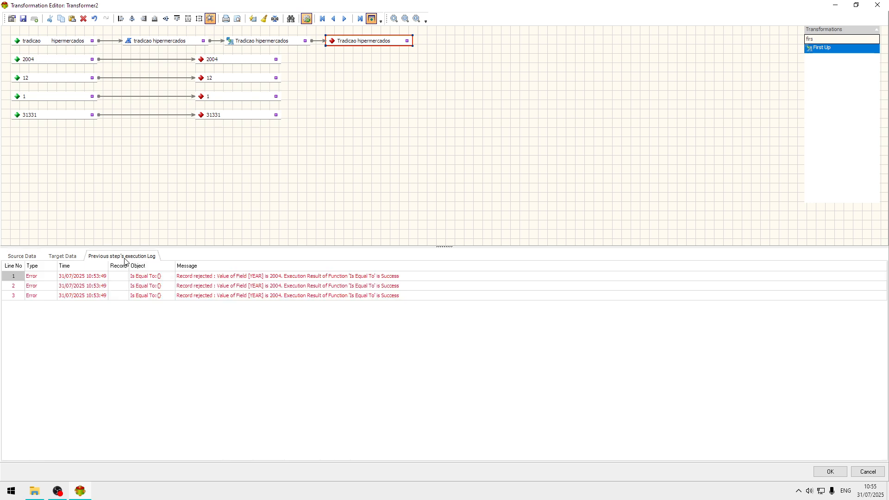
pyautogui.click(242, 275)
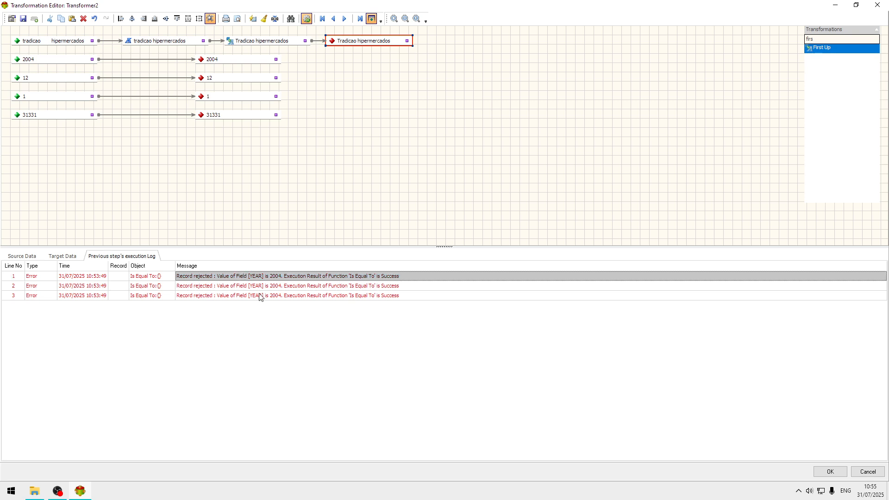
pyautogui.click(277, 286)
pyautogui.click(275, 297)
pyautogui.click(289, 278)
# Step: Widen Company Name in the target data to compare its names with the source data, then accept the transformer's settings
pyautogui.click(63, 257)
pyautogui.click(100, 309)
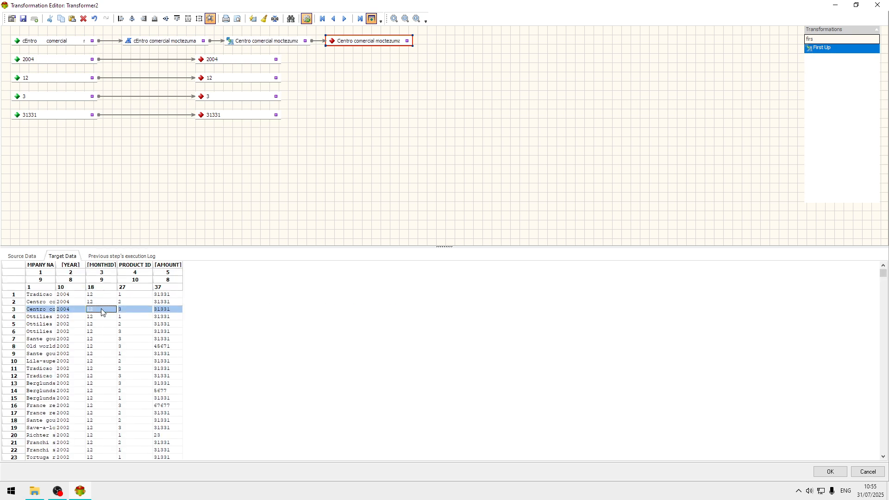
pyautogui.click(109, 296)
pyautogui.click(112, 331)
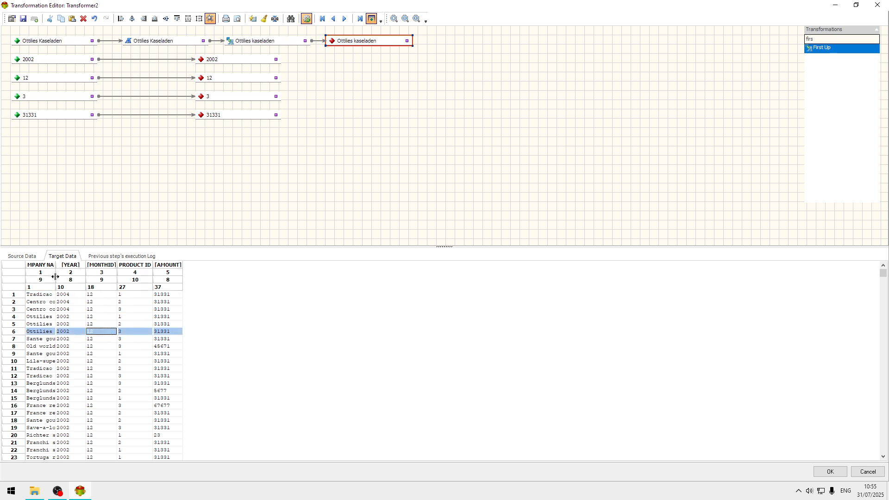
pyautogui.moveTo(55, 279); pyautogui.dragTo(139, 279)
pyautogui.click(94, 346)
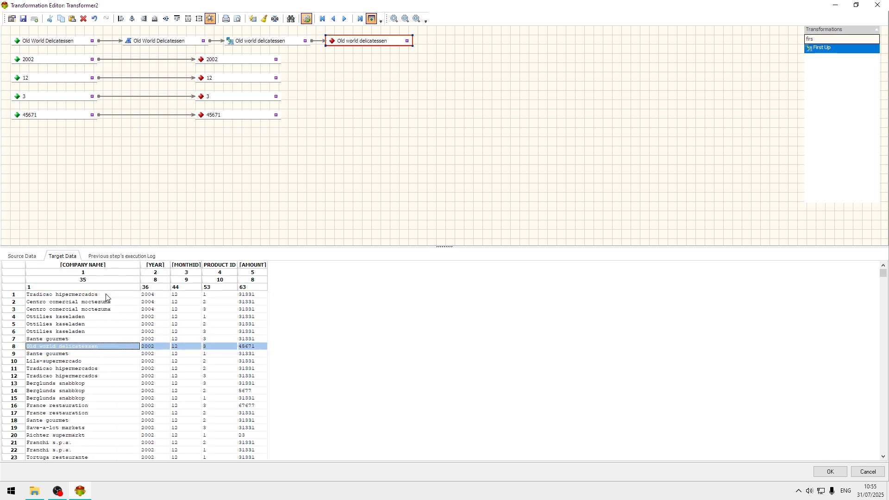
pyautogui.click(108, 295)
pyautogui.click(22, 256)
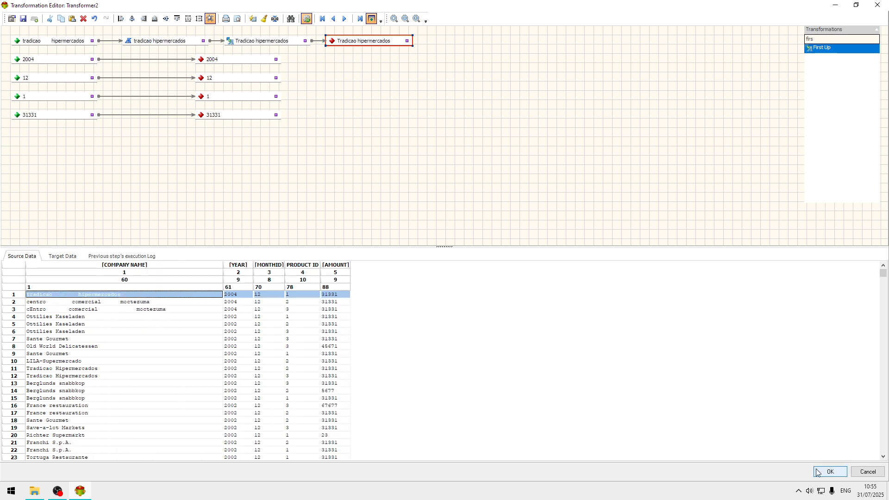
pyautogui.click(830, 471)
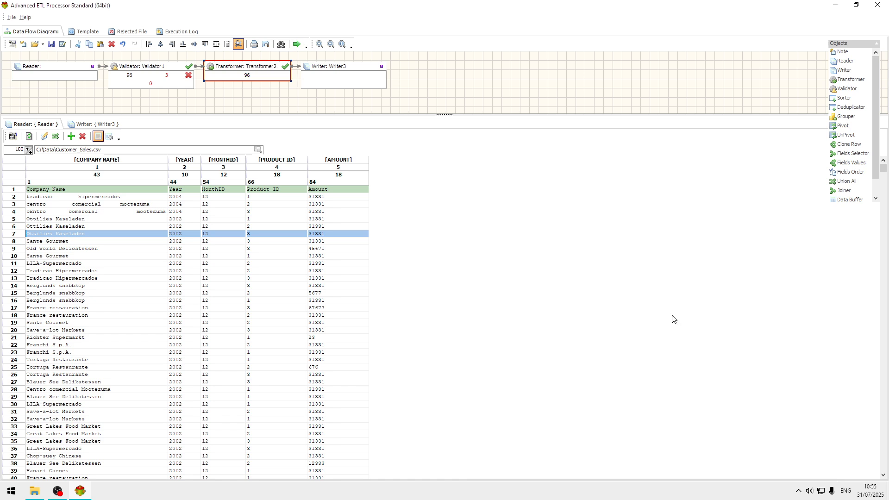
# Step: Try to run the data flow, then dismiss the error and cancel the processing
pyautogui.click(298, 44)
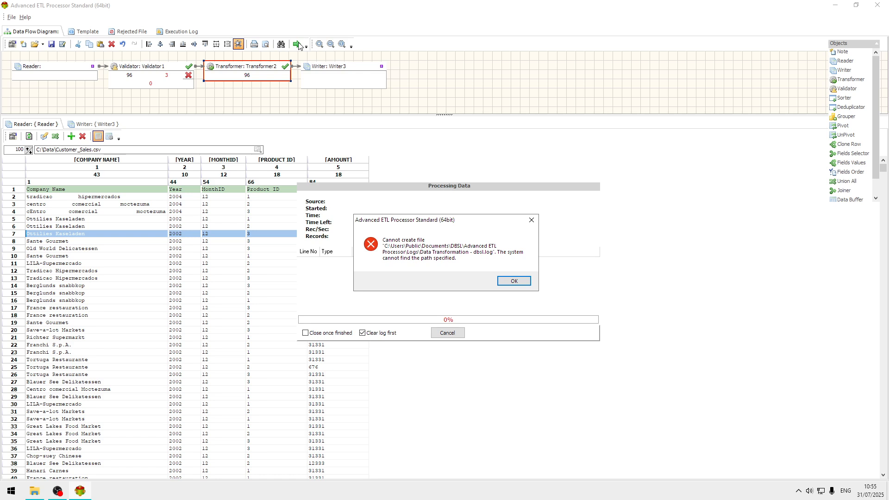
pyautogui.click(515, 281)
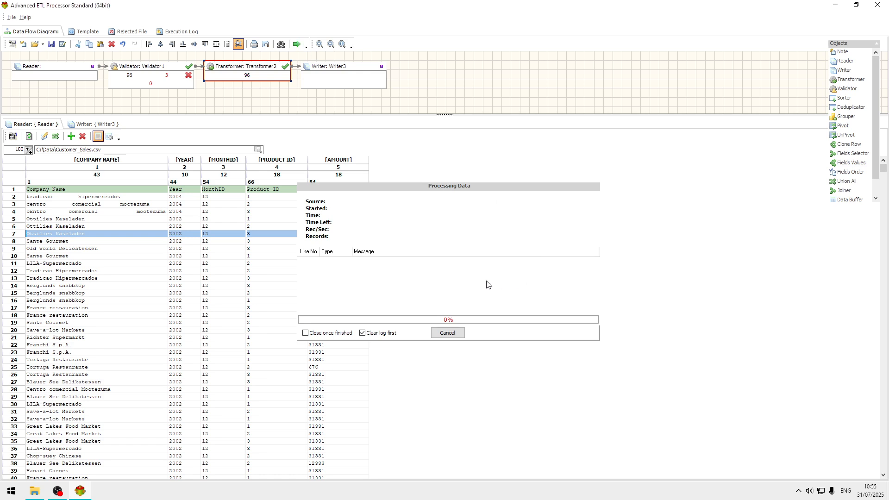
pyautogui.click(447, 333)
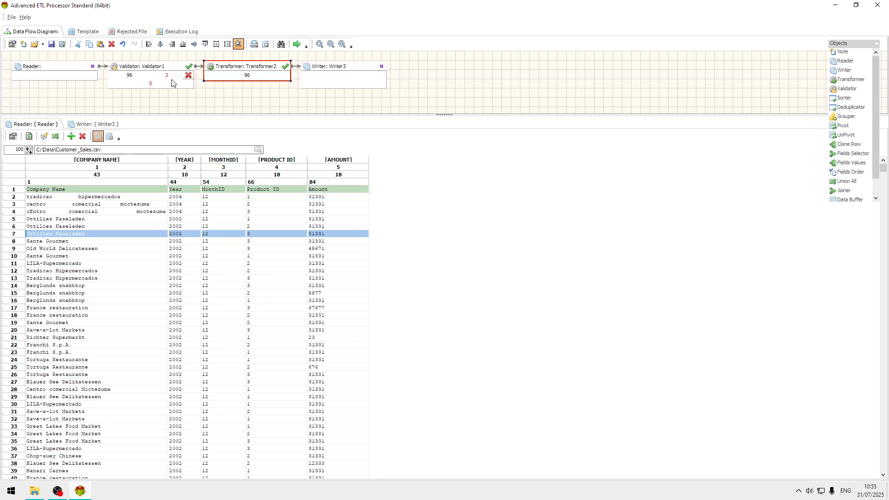
# Step: Set the rejected file's path to "C:\Data\Rejected - dbsl.tab"
pyautogui.click(132, 32)
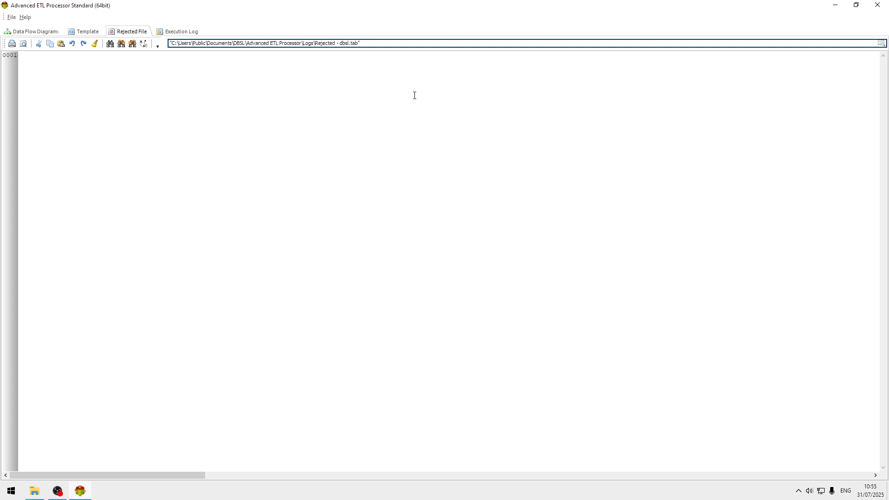
pyautogui.press('BackSpace')
pyautogui.press('BackSpace')
pyautogui.press('BackSpace')
pyautogui.press('BackSpace')
pyautogui.press('BackSpace')
pyautogui.press('BackSpace')
pyautogui.press('BackSpace')
pyautogui.press('BackSpace')
pyautogui.press('BackSpace')
pyautogui.press('BackSpace')
pyautogui.press('BackSpace')
pyautogui.press('BackSpace')
pyautogui.press('BackSpace')
pyautogui.press('BackSpace')
pyautogui.press('BackSpace')
pyautogui.press('BackSpace')
pyautogui.press('BackSpace')
pyautogui.press('BackSpace')
pyautogui.press('BackSpace')
pyautogui.press('BackSpace')
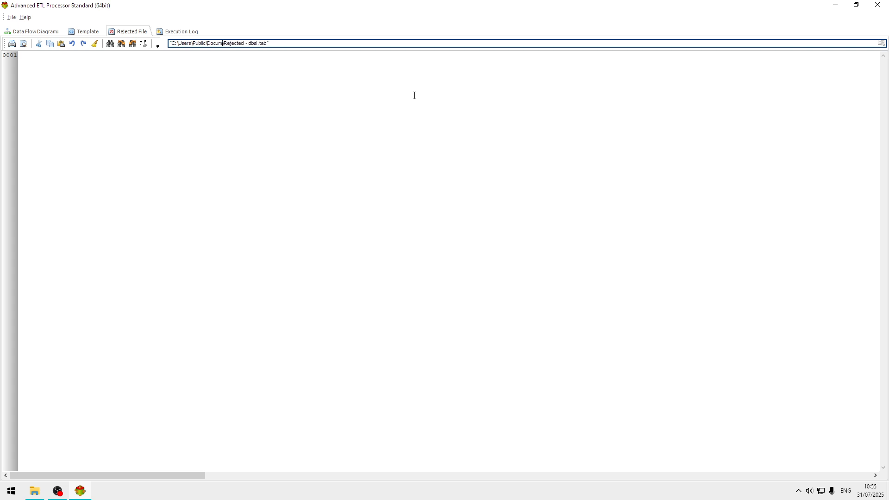
pyautogui.press('BackSpace')
pyautogui.press('BackSpace')
pyautogui.press('BackSpace')
pyautogui.press('BackSpace')
pyautogui.press('BackSpace')
pyautogui.press('BackSpace')
pyautogui.press('BackSpace')
pyautogui.press('BackSpace')
pyautogui.press('BackSpace')
pyautogui.press('BackSpace')
pyautogui.press('BackSpace')
pyautogui.press('BackSpace')
pyautogui.press('BackSpace')
pyautogui.press('BackSpace')
pyautogui.press('BackSpace')
pyautogui.press('BackSpace')
pyautogui.press('BackSpace')
pyautogui.press('BackSpace')
pyautogui.write('Data')
# Step: Set the execution log's path to "C:\Data\Data Transformation - dbsl.log"
pyautogui.click(177, 31)
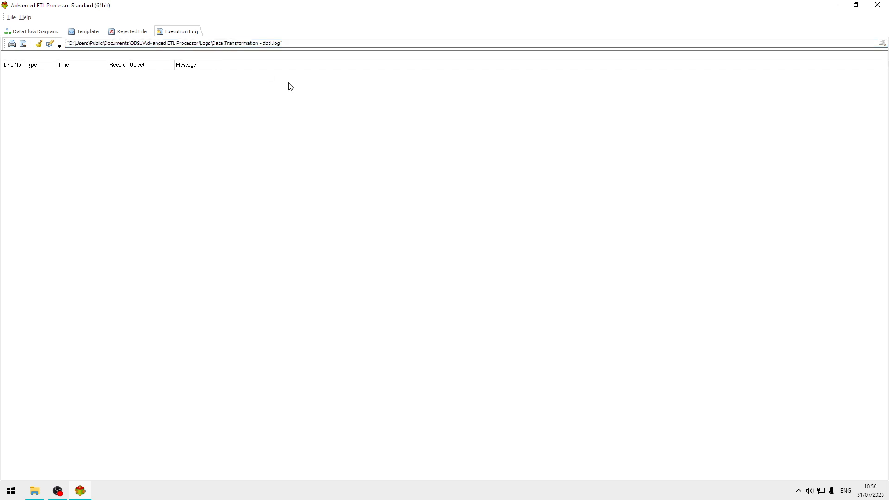
pyautogui.press('BackSpace')
pyautogui.press('BackSpace')
pyautogui.press('BackSpace')
pyautogui.press('BackSpace')
pyautogui.press('BackSpace')
pyautogui.press('BackSpace')
pyautogui.press('BackSpace')
pyautogui.press('BackSpace')
pyautogui.press('BackSpace')
pyautogui.press('BackSpace')
pyautogui.press('BackSpace')
pyautogui.press('BackSpace')
pyautogui.press('BackSpace')
pyautogui.press('BackSpace')
pyautogui.press('BackSpace')
pyautogui.press('BackSpace')
pyautogui.press('BackSpace')
pyautogui.press('BackSpace')
pyautogui.press('BackSpace')
pyautogui.press('BackSpace')
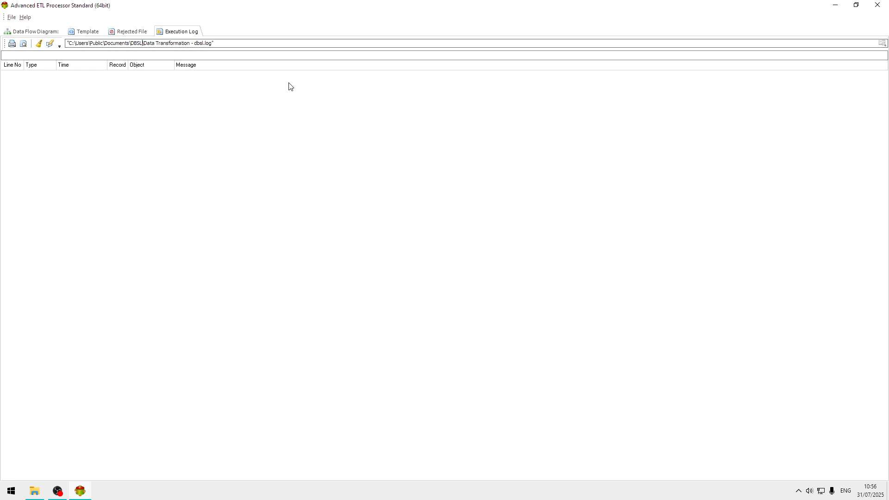
pyautogui.press('BackSpace')
pyautogui.press('BackSpace')
pyautogui.press('BackSpace')
pyautogui.press('BackSpace')
pyautogui.press('BackSpace')
pyautogui.press('BackSpace')
pyautogui.press('BackSpace')
pyautogui.press('BackSpace')
pyautogui.press('BackSpace')
pyautogui.press('BackSpace')
pyautogui.press('BackSpace')
pyautogui.press('BackSpace')
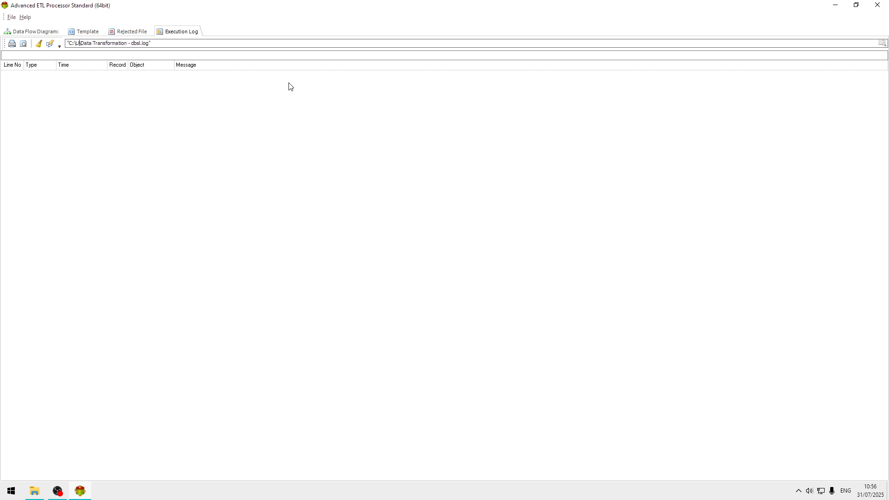
pyautogui.write('Data\\')
# Step: Check the rejected file setting, return to the data flow diagram and run the data flow
pyautogui.click(133, 32)
pyautogui.click(44, 32)
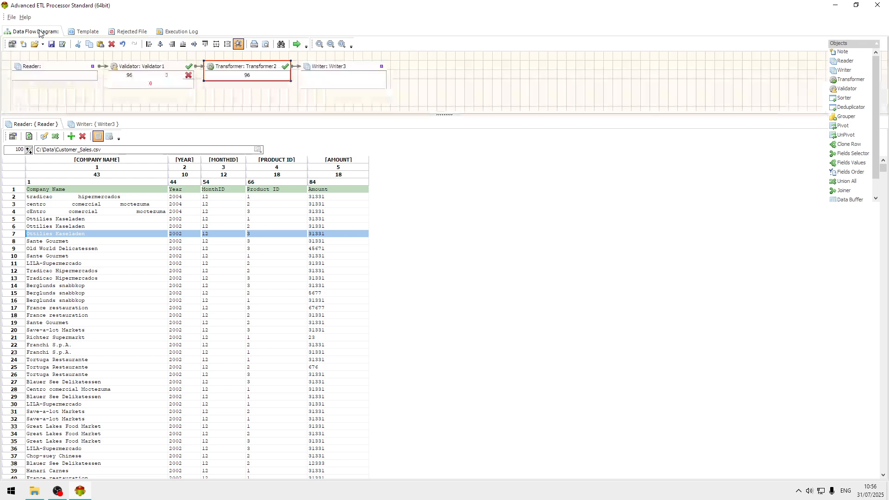
pyautogui.click(296, 44)
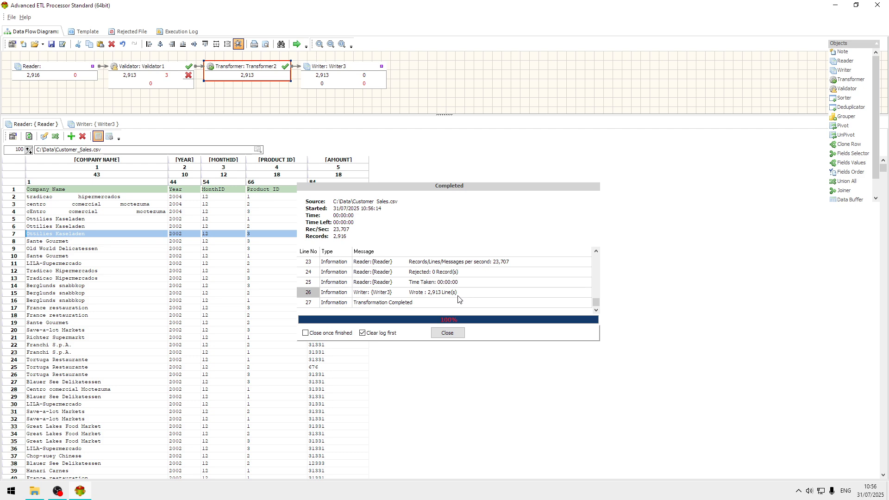
# Step: Examine the run's messages on lines written, speed, time taken and rejected records, then close the processing window
pyautogui.click(475, 292)
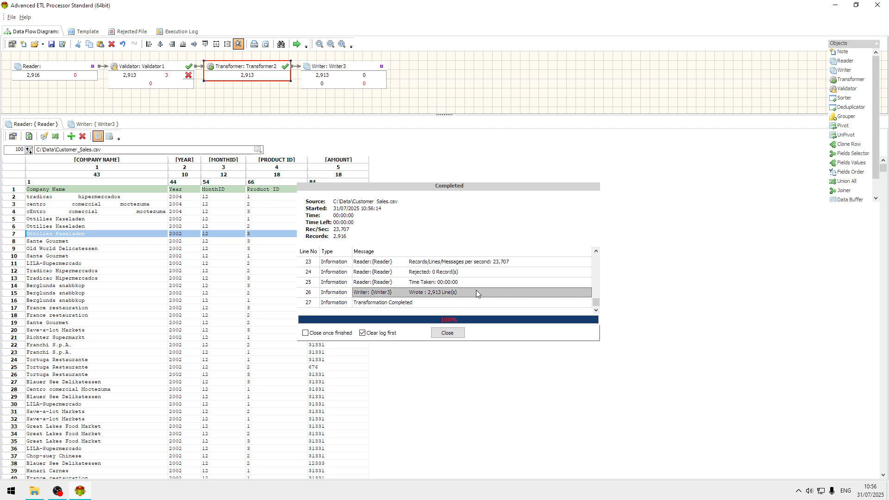
pyautogui.click(508, 263)
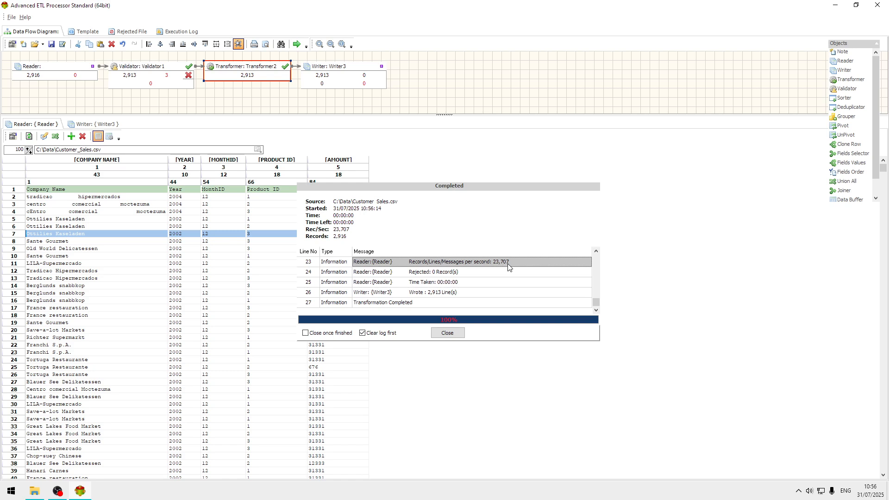
pyautogui.click(453, 286)
pyautogui.click(454, 292)
pyautogui.scroll(4, 454, 295)
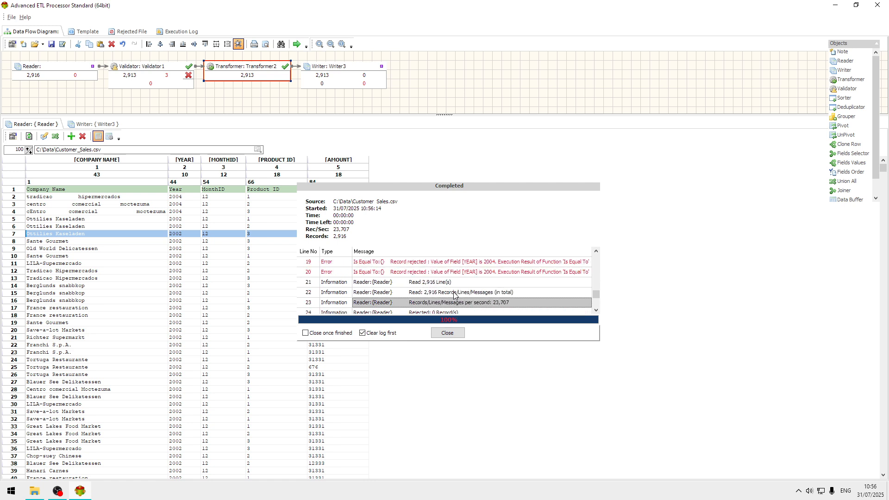
pyautogui.click(485, 263)
pyautogui.click(460, 336)
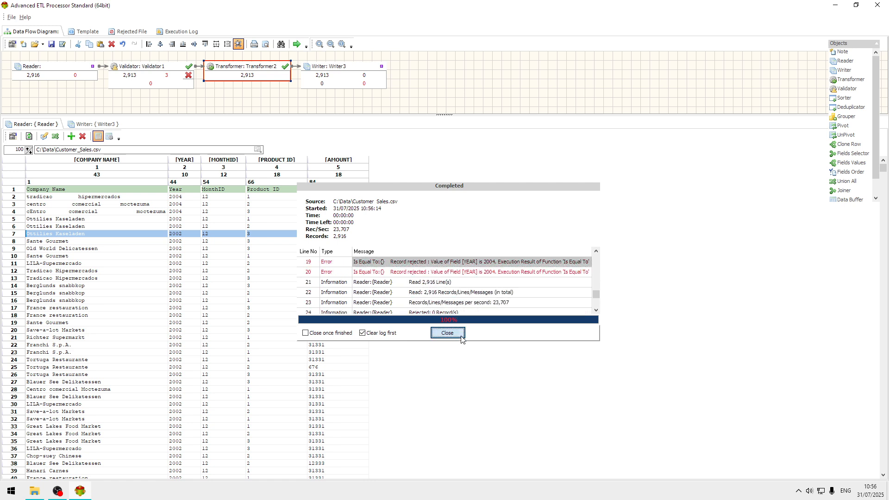
# Step: Open the execution log and examine its rejected-record errors and the entry for lines written
pyautogui.click(195, 31)
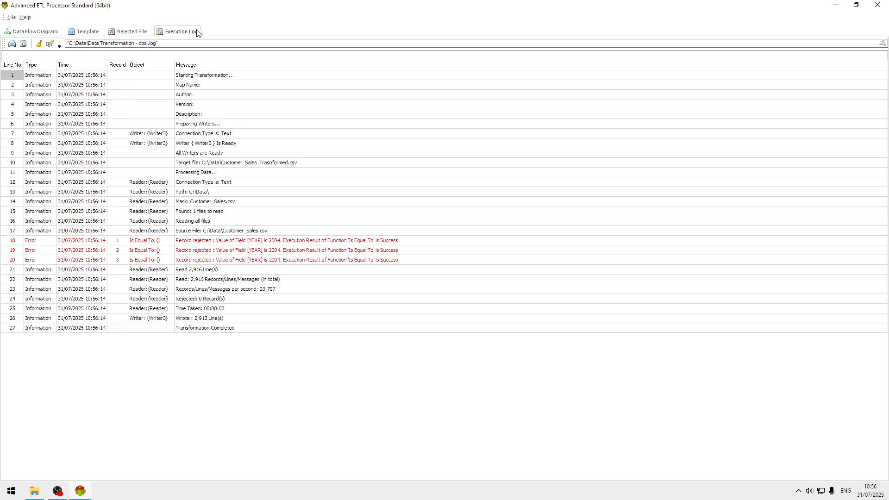
pyautogui.click(256, 242)
pyautogui.click(256, 261)
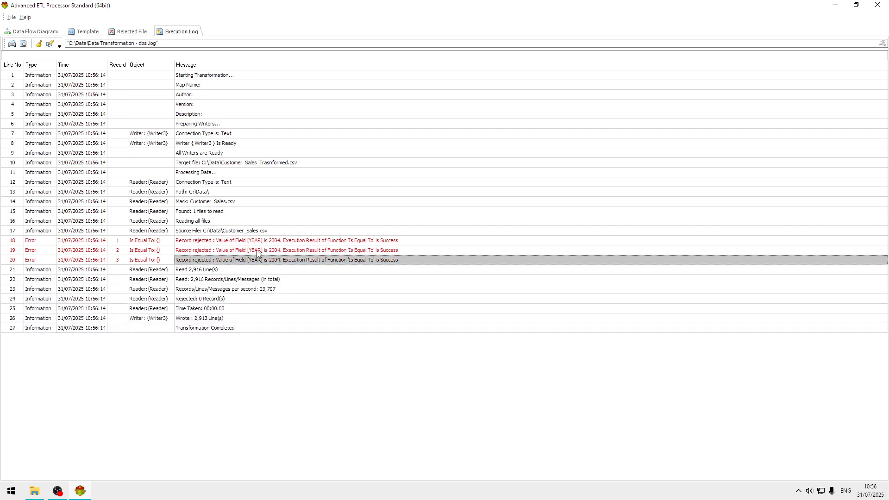
pyautogui.click(258, 253)
pyautogui.click(279, 261)
pyautogui.click(288, 242)
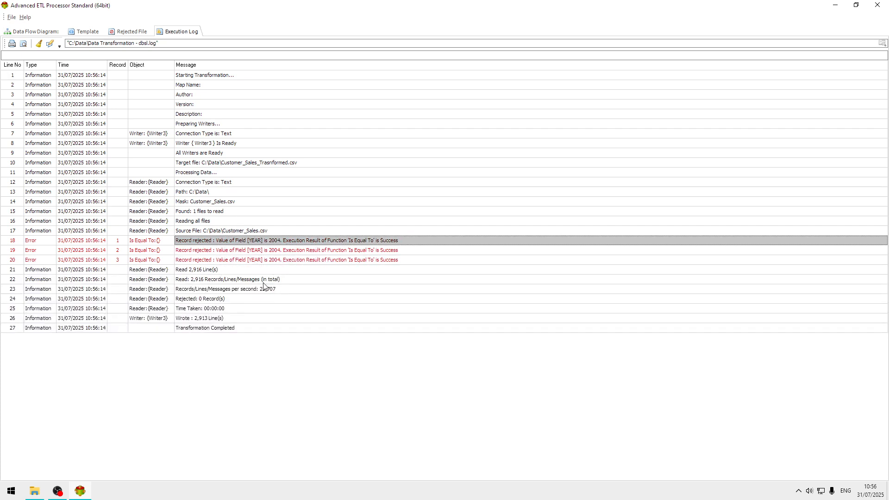
pyautogui.click(242, 319)
pyautogui.click(264, 252)
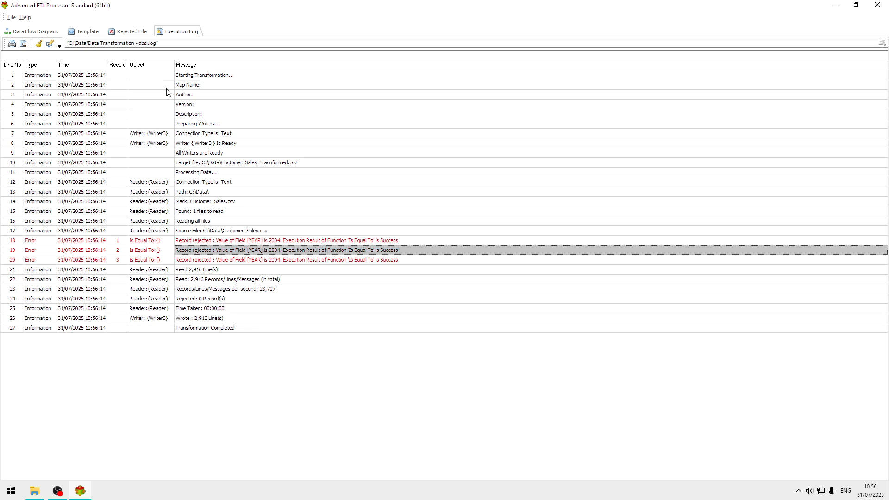
# Step: Review the rejected file and execution log once more, then return to the data flow diagram
pyautogui.click(137, 30)
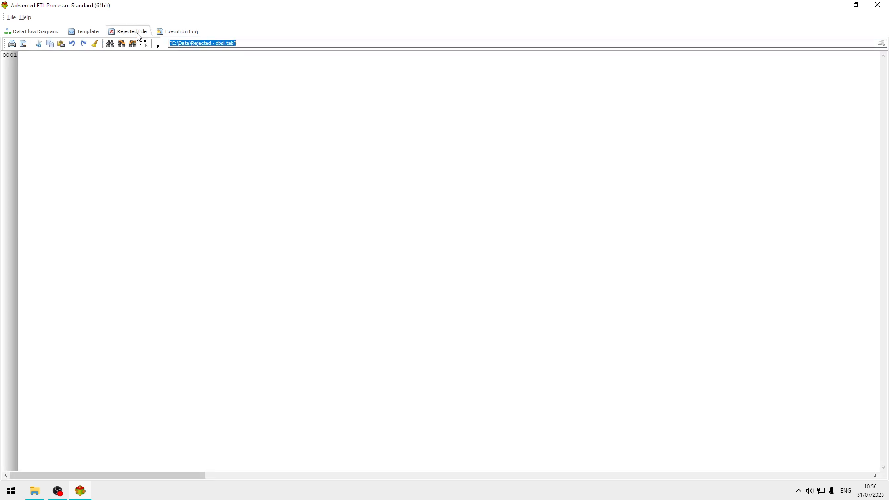
pyautogui.click(180, 32)
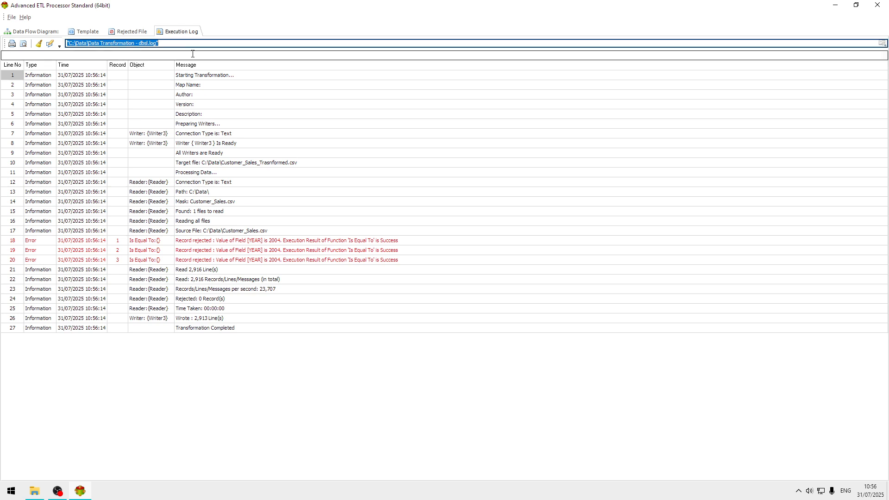
pyautogui.click(253, 147)
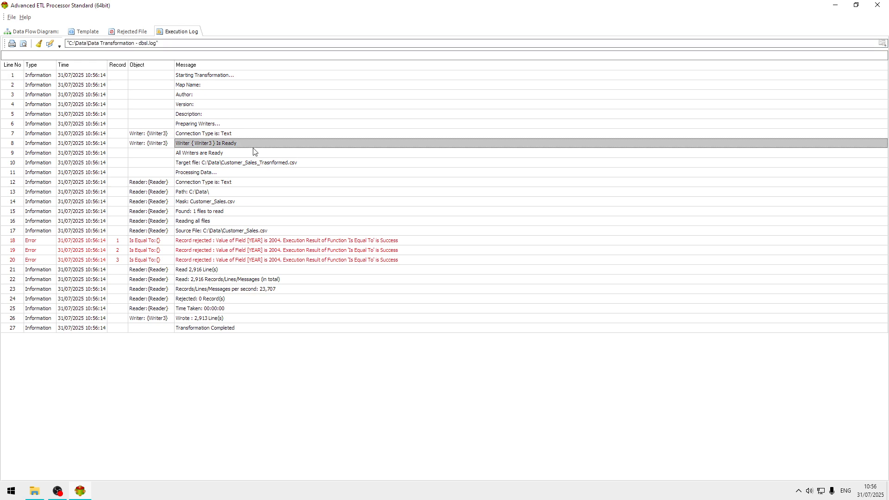
pyautogui.click(45, 33)
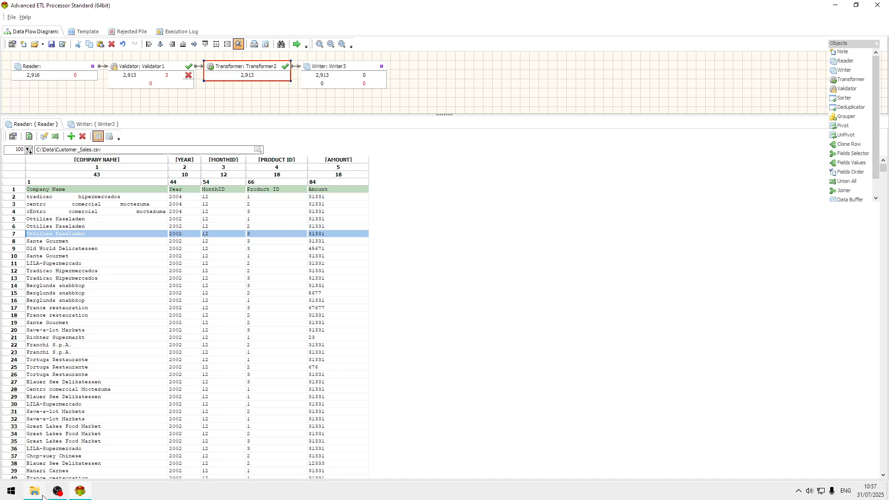
pyautogui.moveTo(58, 495)
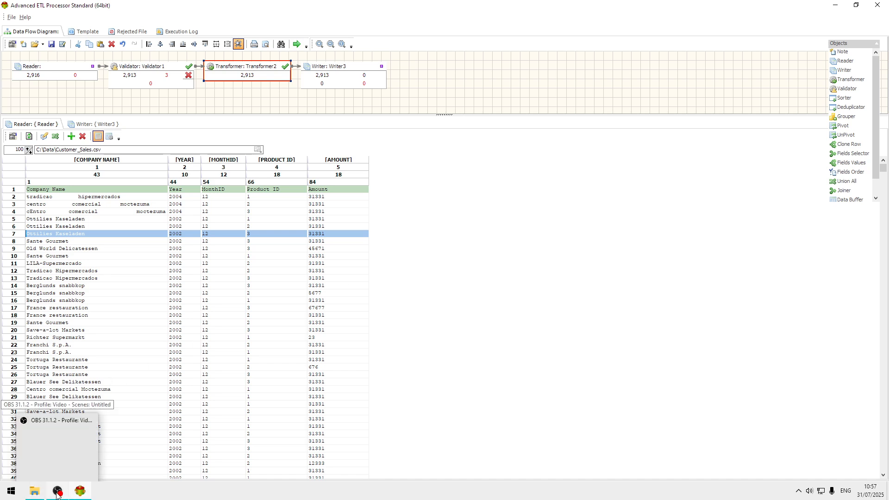